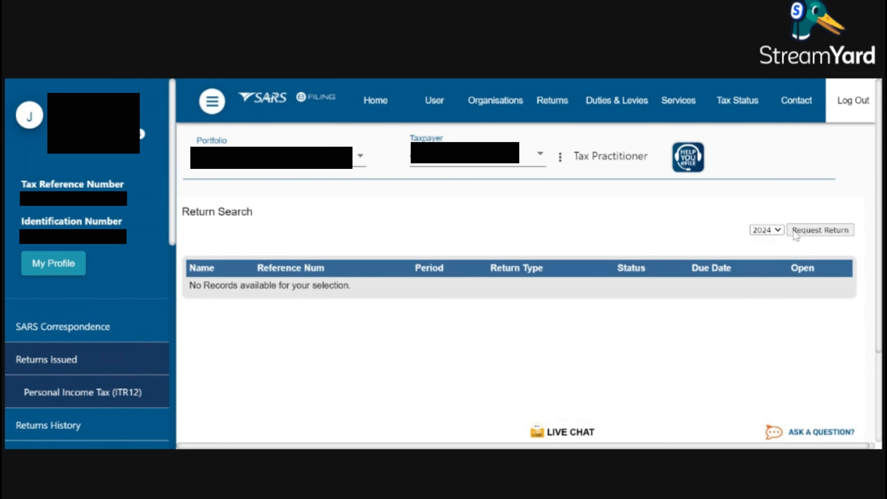
Request the 2024 personal income tax return and open its ITR12 form from the income tax work page
click(822, 234)
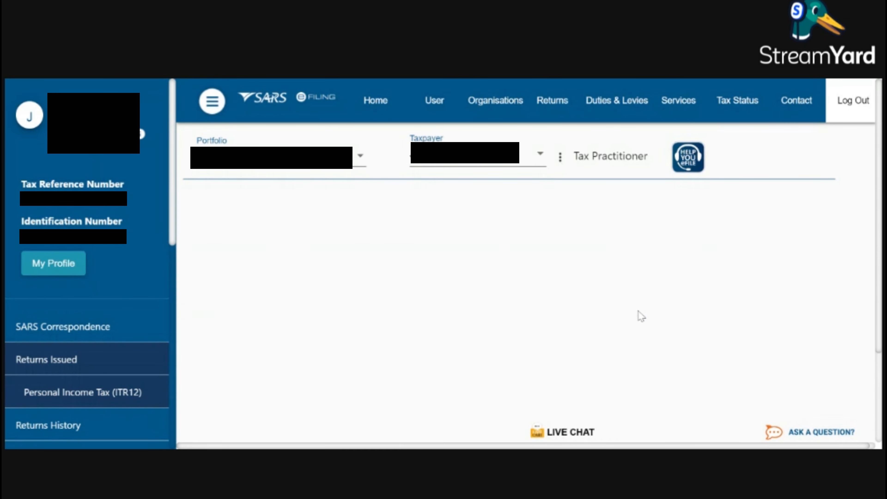
scroll(398, 309, down, 2)
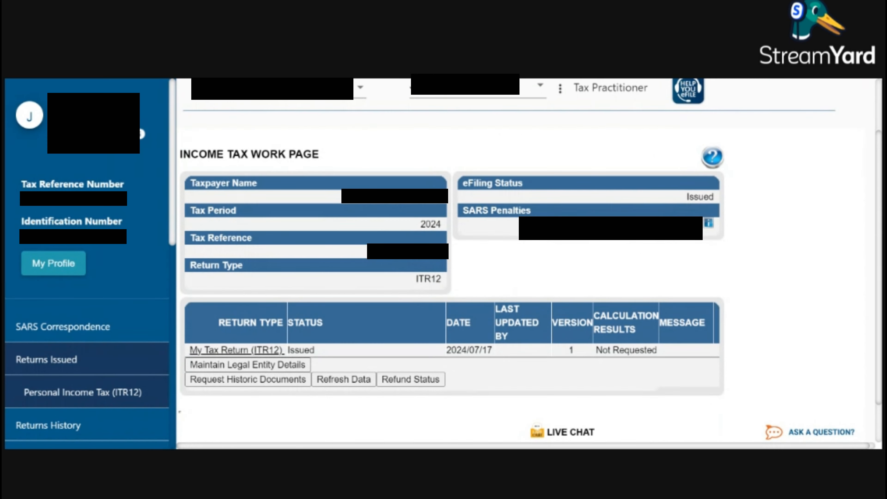
scroll(398, 308, up, 2)
scroll(399, 309, down, 2)
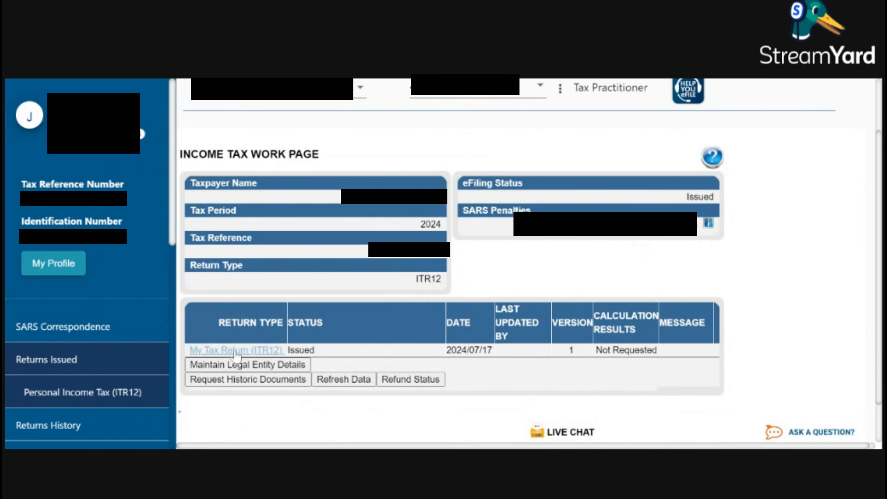
click(236, 351)
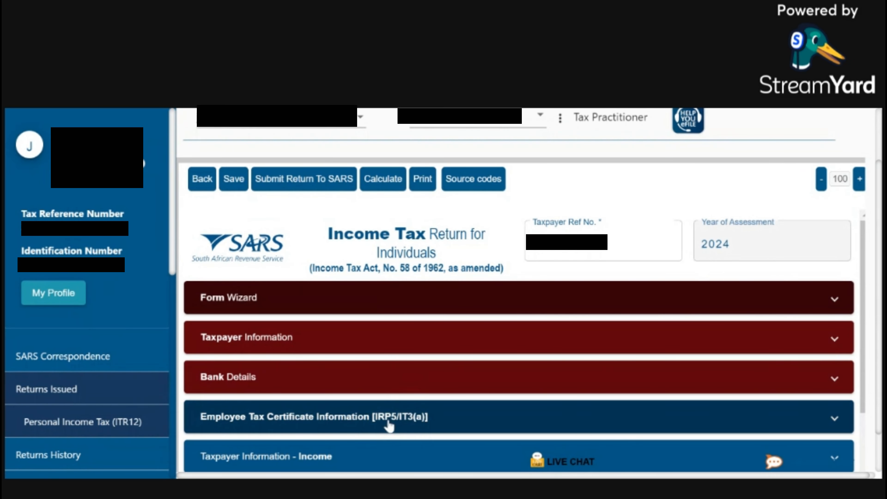
Keep the expiring session active and look over the main sections of the income tax return
scroll(366, 381, up, 2)
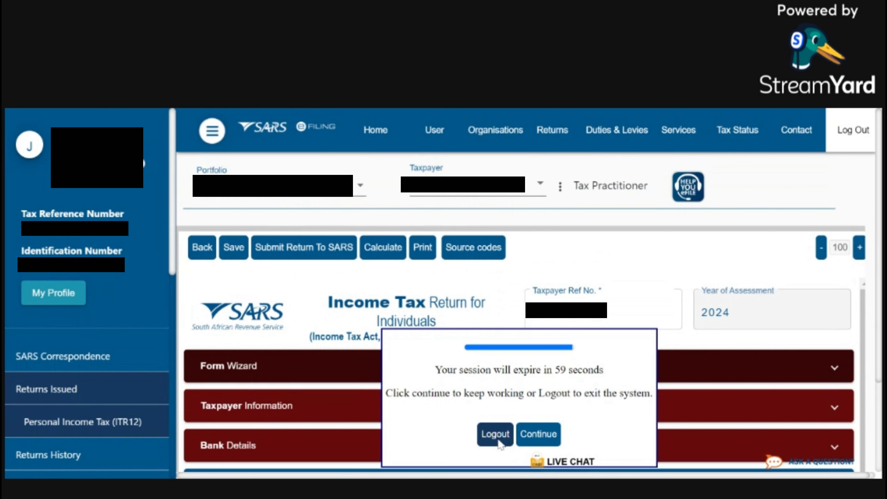
click(543, 436)
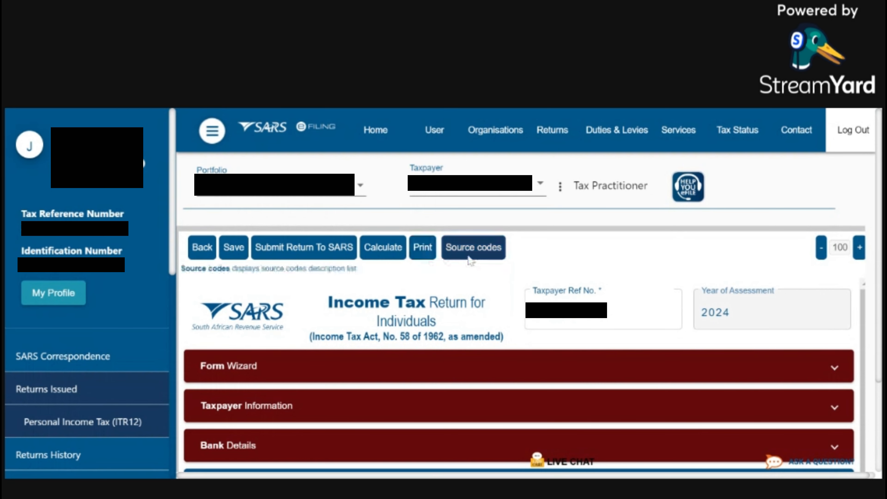
scroll(337, 335, down, 2)
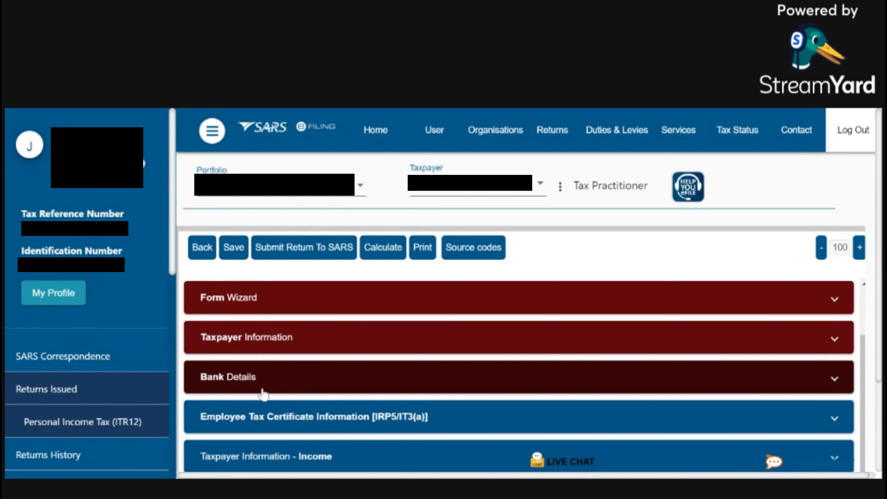
scroll(271, 395, down, 1)
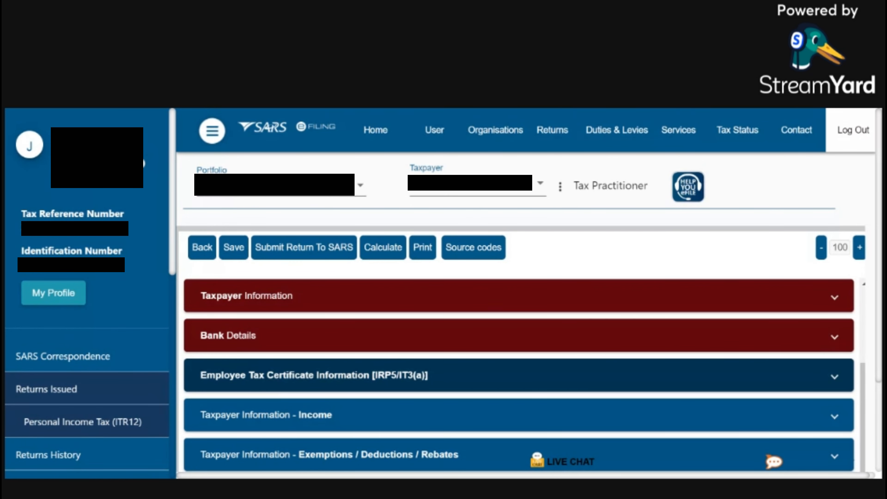
scroll(252, 420, down, 2)
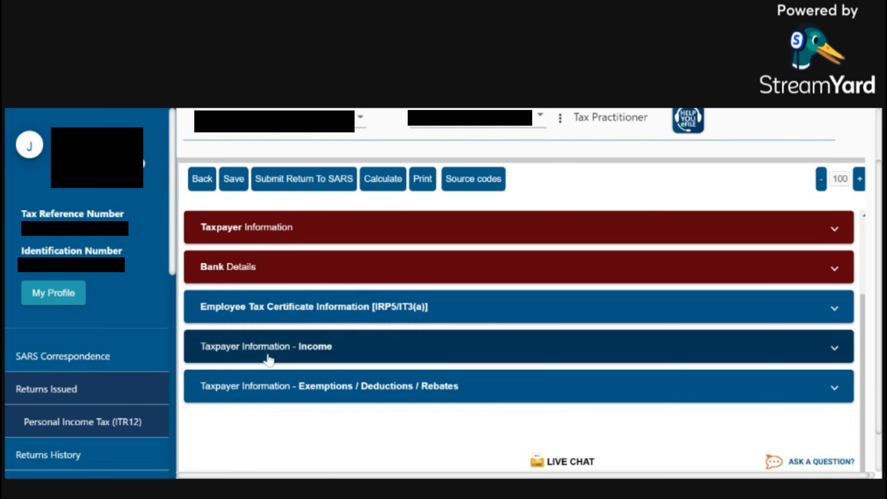
scroll(291, 354, up, 3)
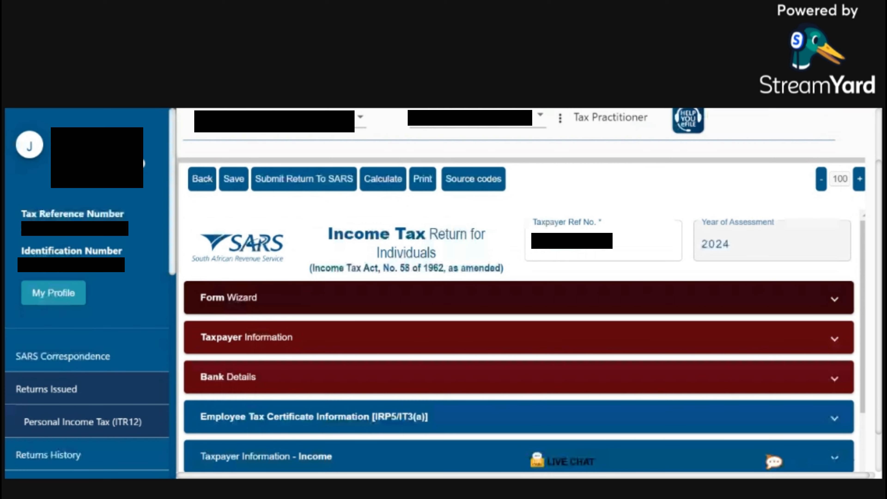
Expand the Form Wizard and answer No to claiming s18A donations in the Standard Questions
click(235, 299)
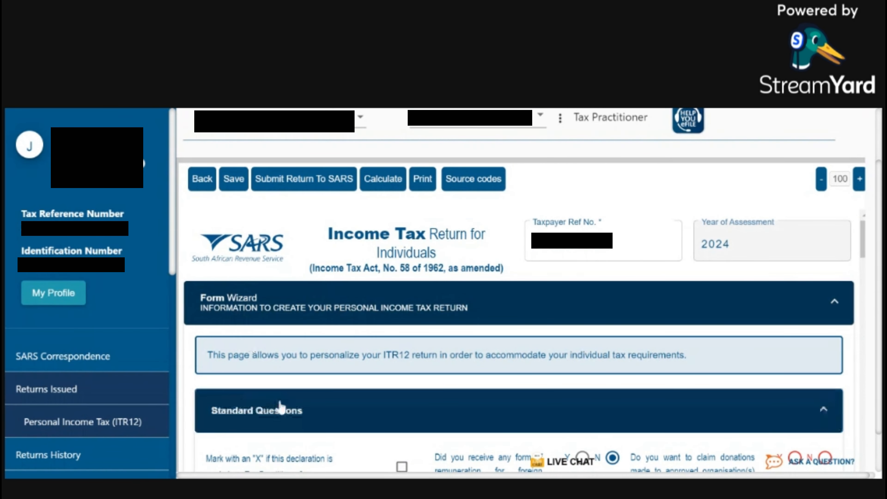
scroll(336, 408, down, 2)
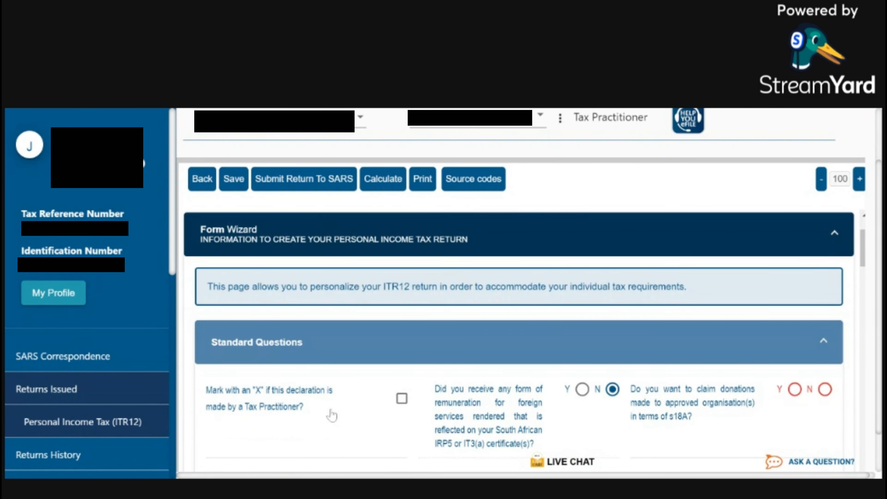
scroll(332, 415, down, 2)
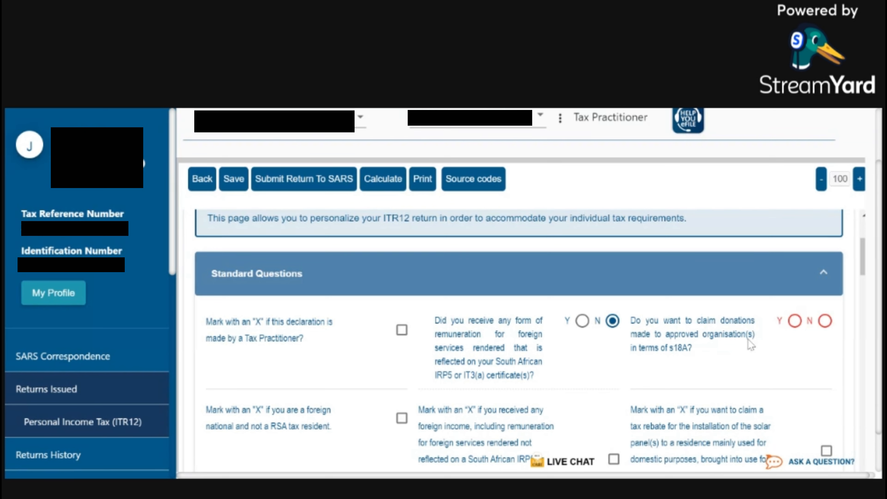
click(823, 323)
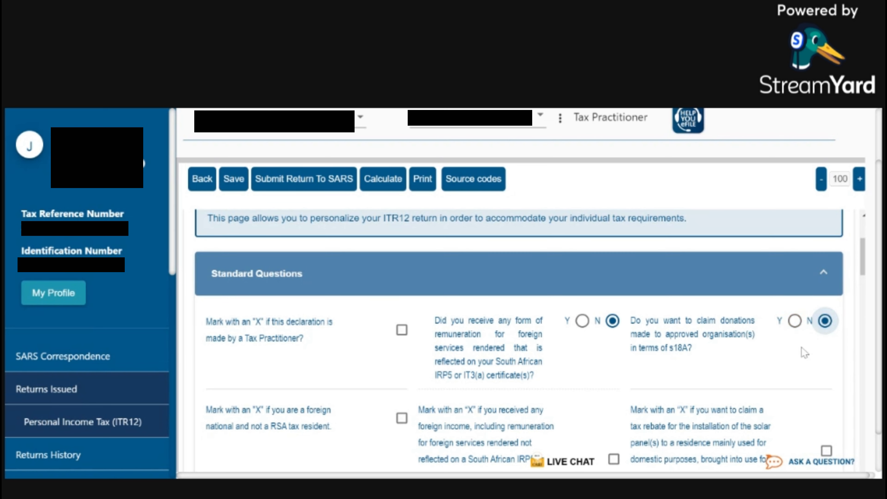
Review the Standard Questions on tax residency, foreign remuneration, the solar panel rebate, other income and unemployment
scroll(717, 385, down, 2)
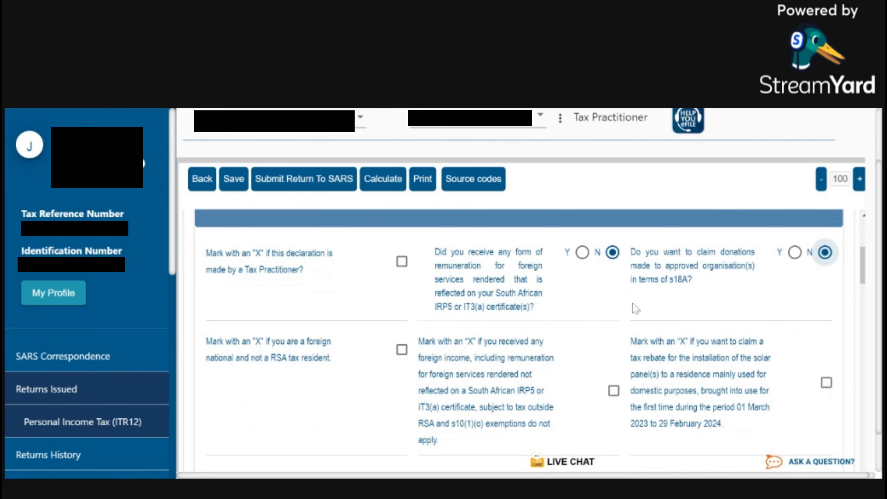
scroll(528, 344, down, 2)
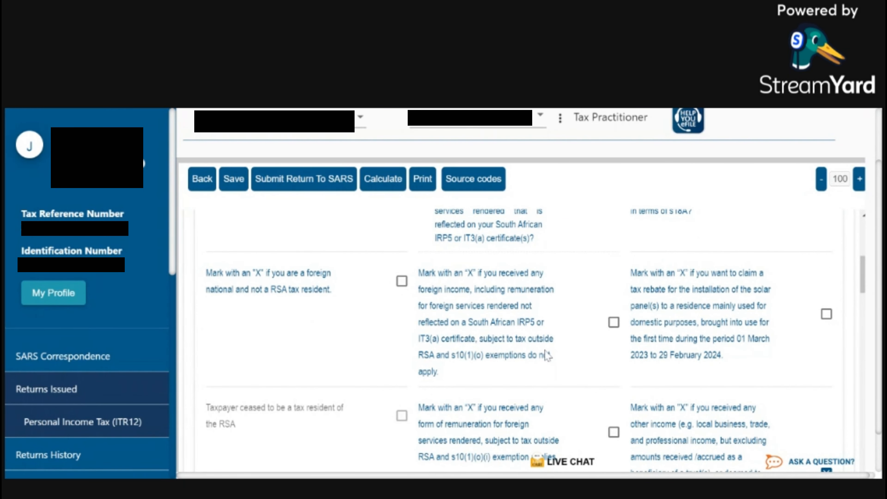
scroll(510, 354, down, 2)
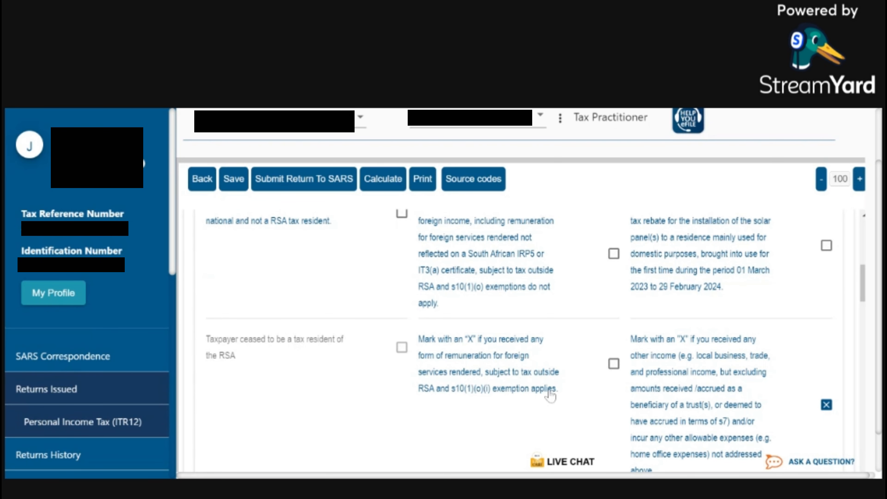
scroll(677, 395, down, 2)
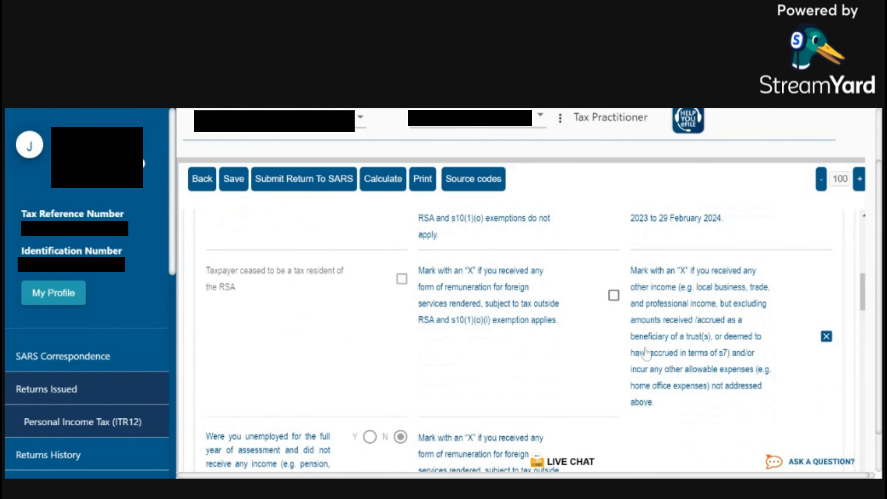
scroll(542, 364, down, 2)
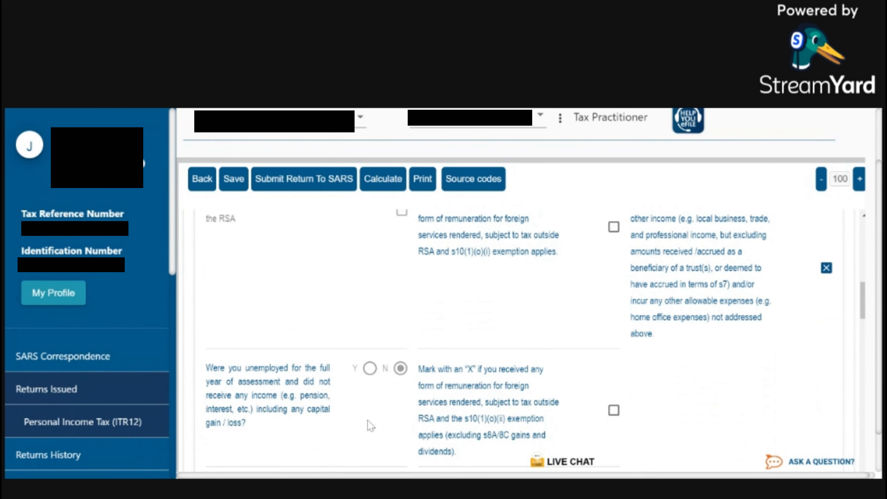
scroll(367, 421, down, 2)
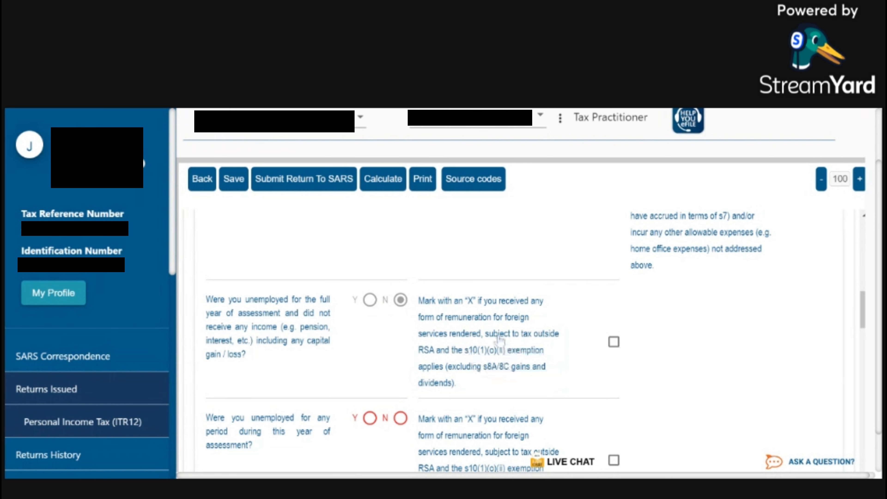
scroll(475, 338, down, 2)
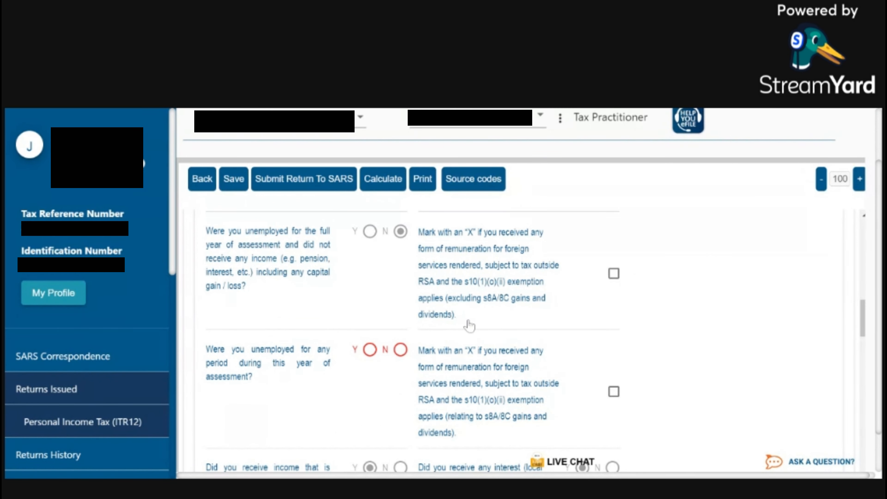
scroll(468, 325, down, 2)
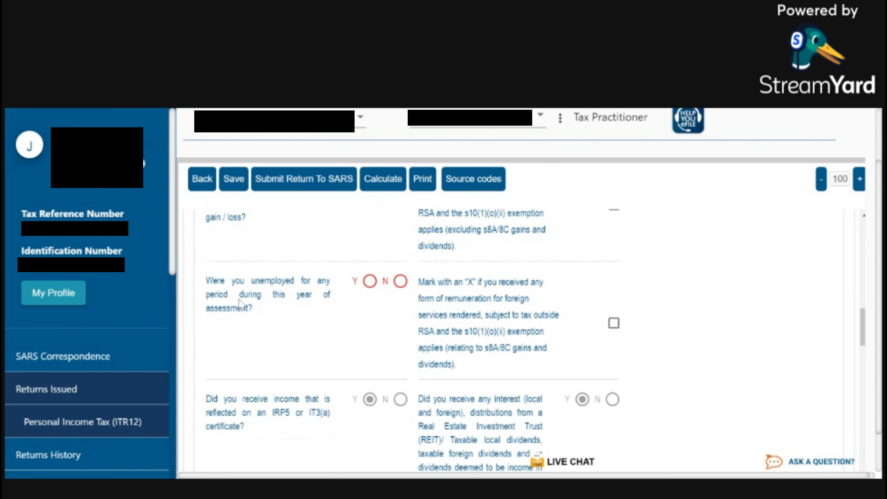
Answer Yes to being unemployed for any period of the assessment year and enter 2 unbroken unemployment periods
click(370, 281)
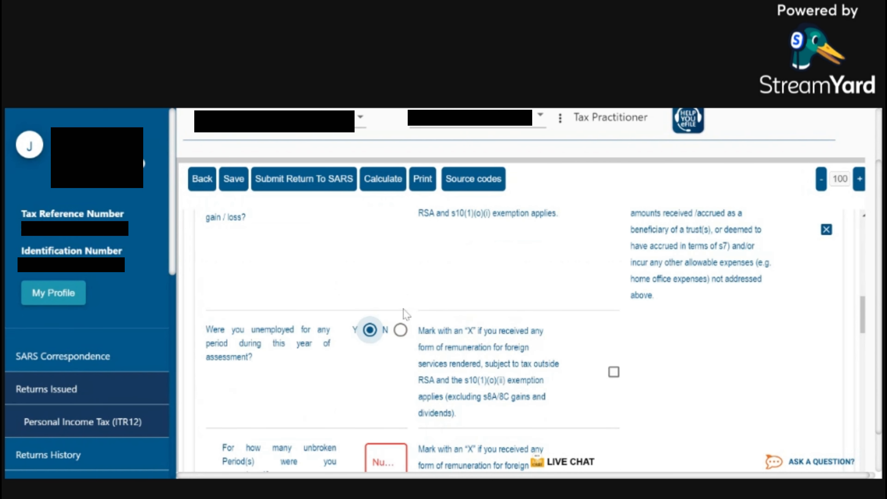
scroll(405, 314, down, 4)
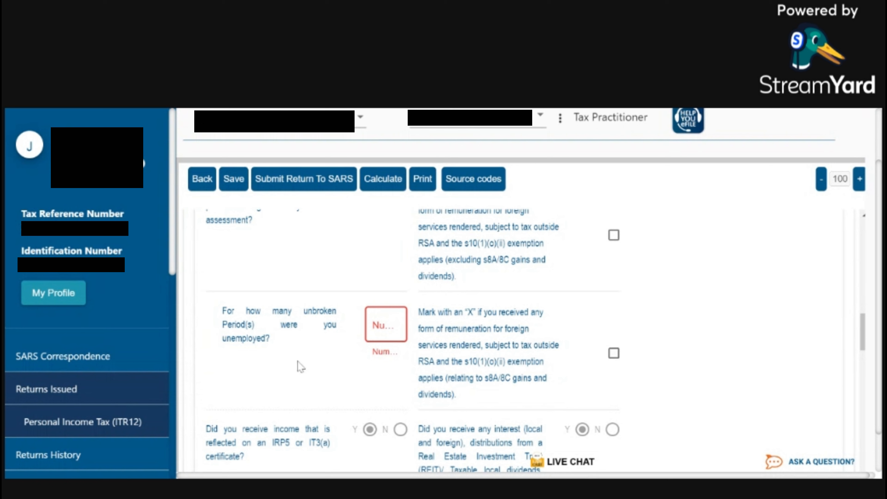
click(386, 325)
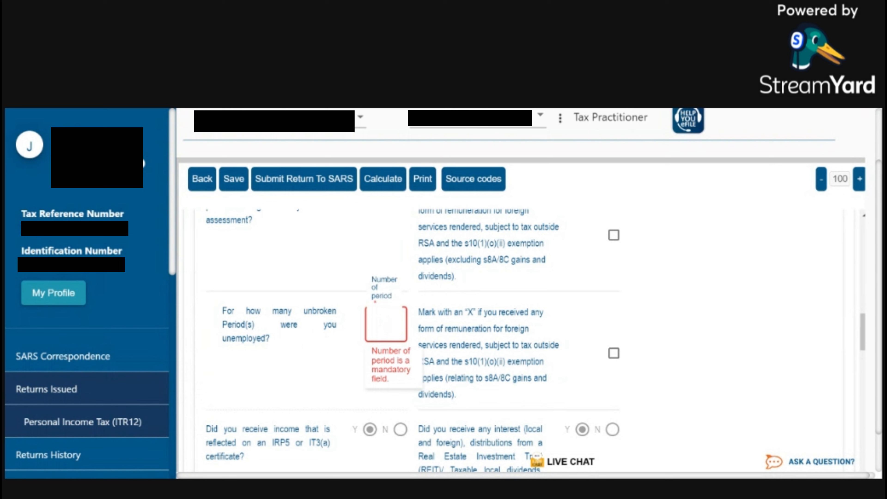
text(1)
key(BackSpace)
text(2)
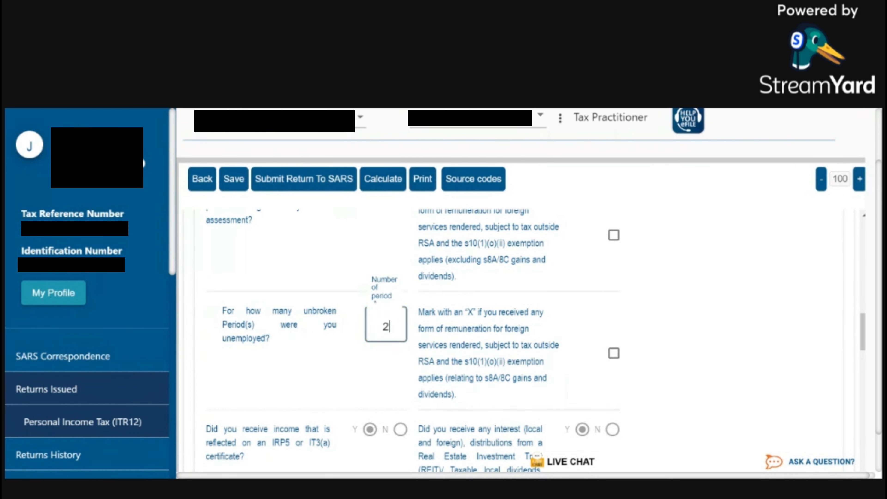
key(BackSpace)
text(3)
key(BackSpace)
text(2)
Answer No to being unemployed for any period during the year of assessment
scroll(470, 273, up, 3)
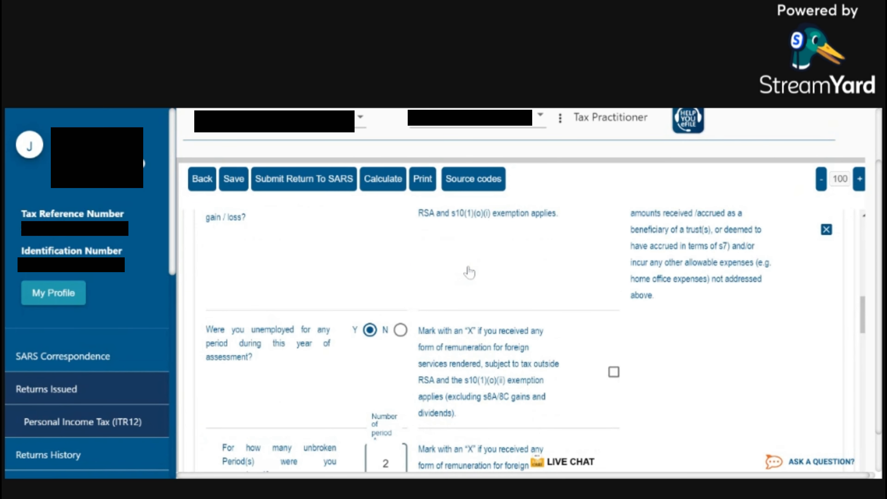
click(402, 330)
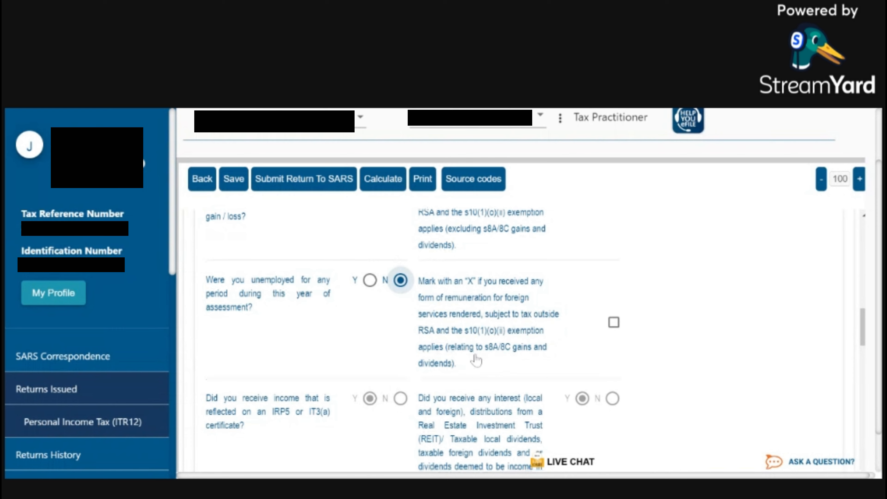
Review the remaining Standard Questions on IRP5 certificates, interest, exempt dividends, medical expenditure, trust income, tax-free investments and travel deductions
scroll(479, 362, down, 2)
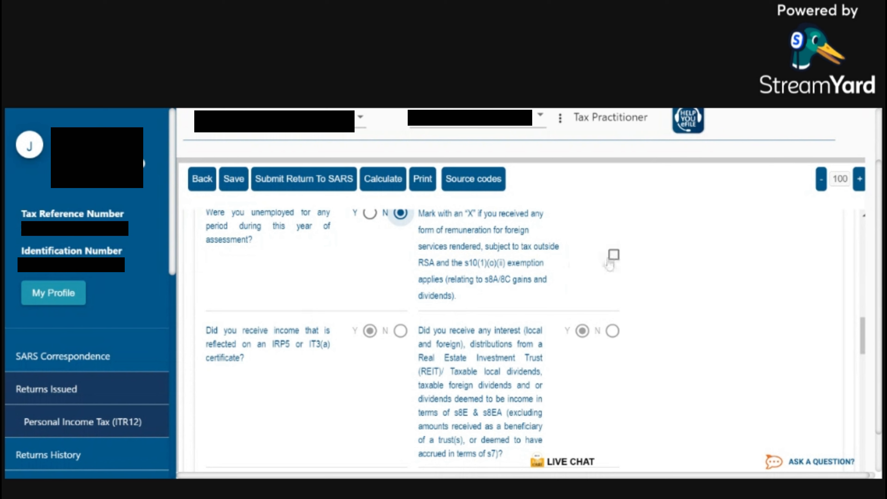
scroll(277, 377, down, 1)
scroll(277, 377, down, 2)
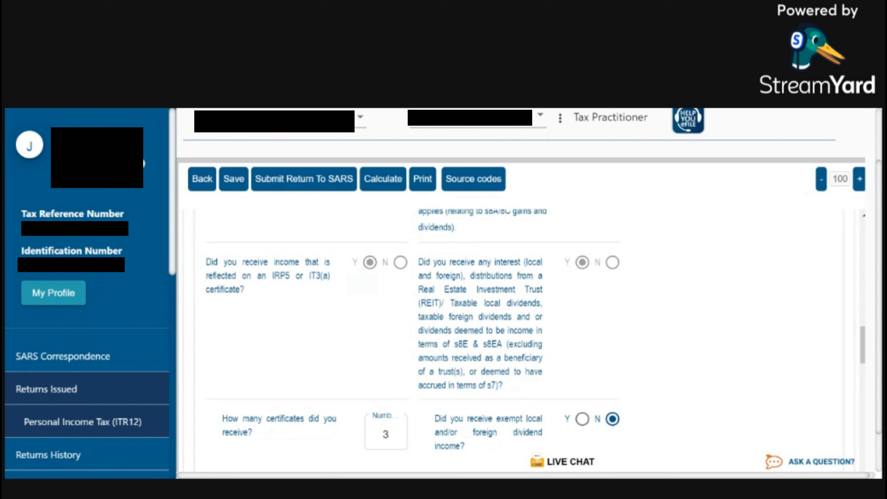
scroll(441, 329, down, 1)
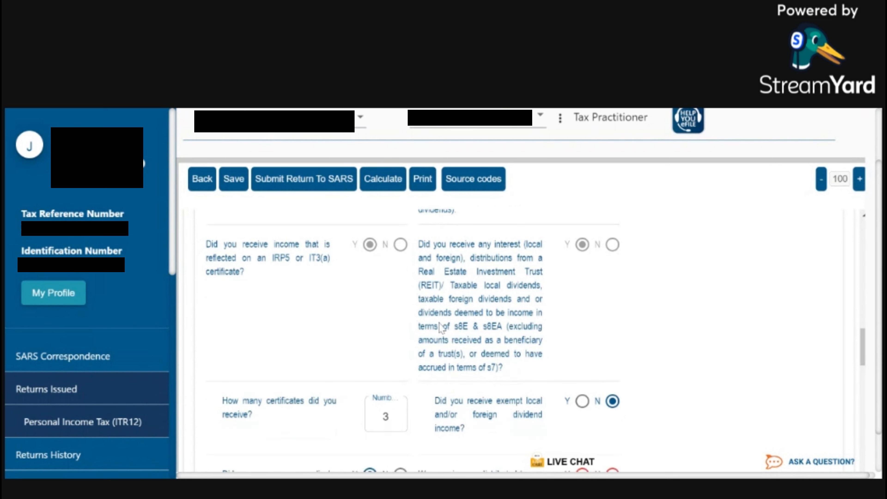
scroll(441, 327, down, 3)
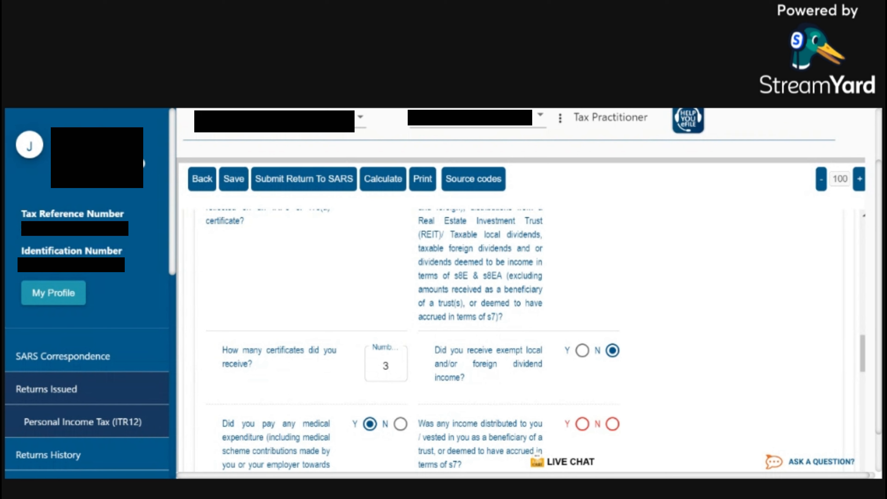
scroll(441, 352, down, 2)
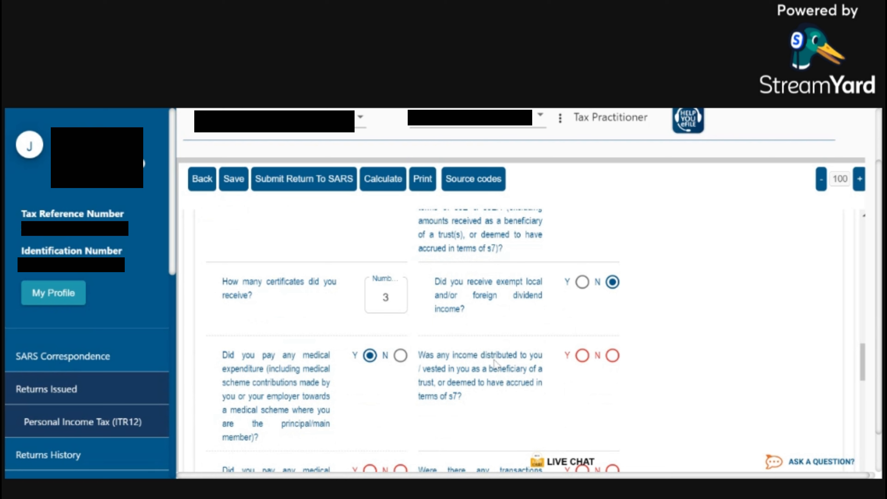
scroll(485, 369, down, 2)
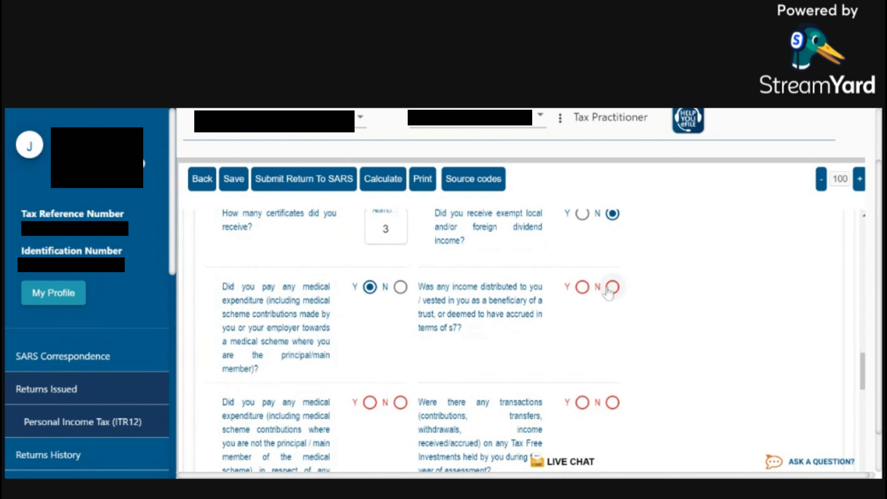
scroll(443, 360, down, 1)
scroll(441, 357, down, 15)
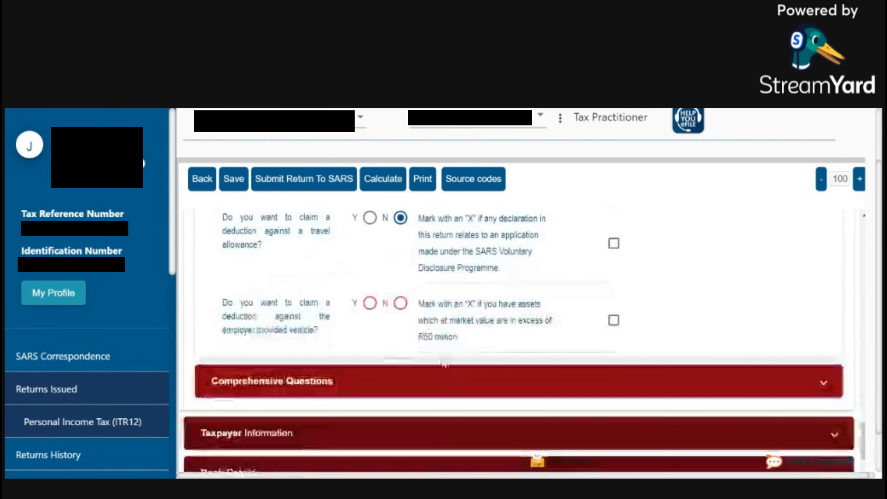
Review the Standard Questions on the employer-provided vehicle deduction and medical expenditure for the taxpayer and dependent family members
scroll(424, 381, down, 4)
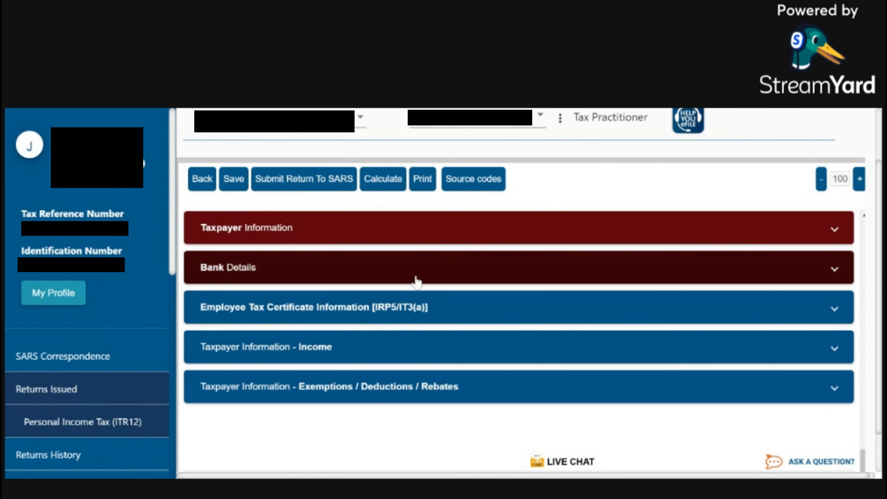
scroll(544, 317, up, 12)
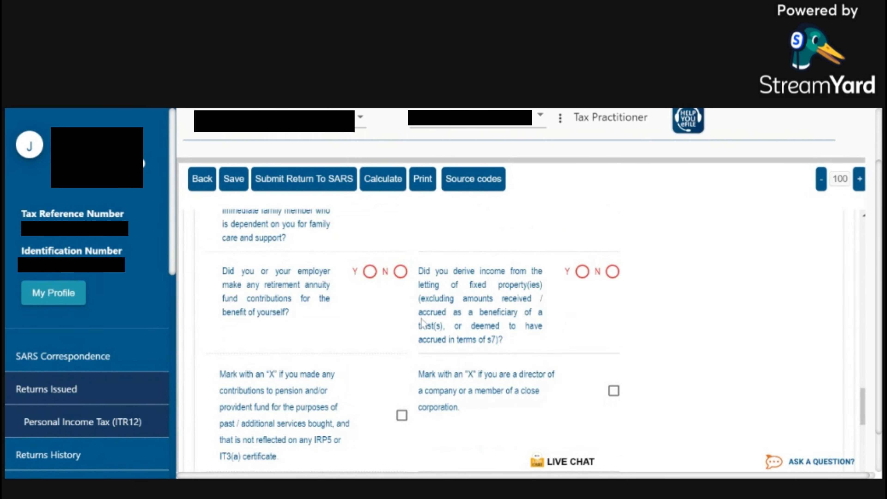
scroll(420, 326, down, 4)
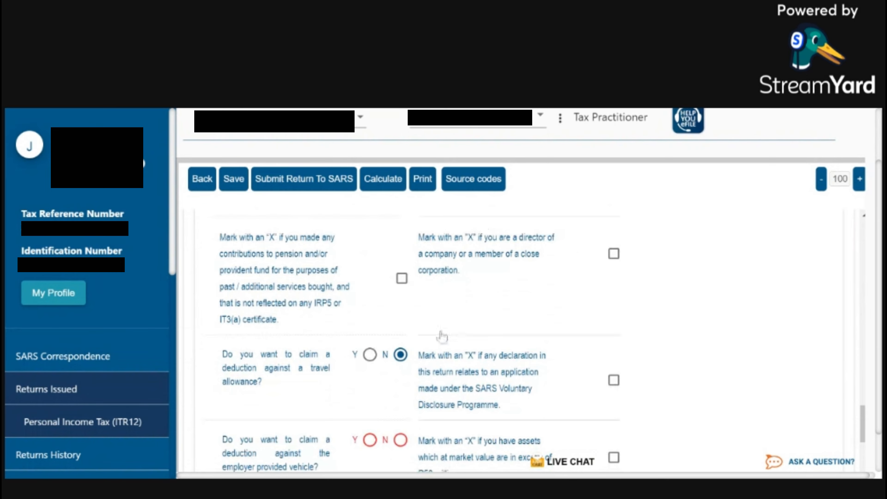
scroll(437, 334, down, 2)
scroll(314, 337, up, 8)
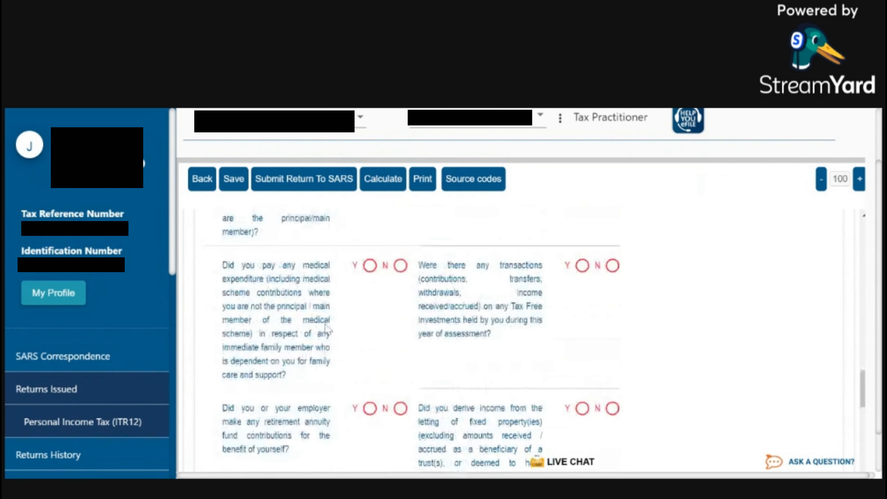
scroll(328, 331, up, 2)
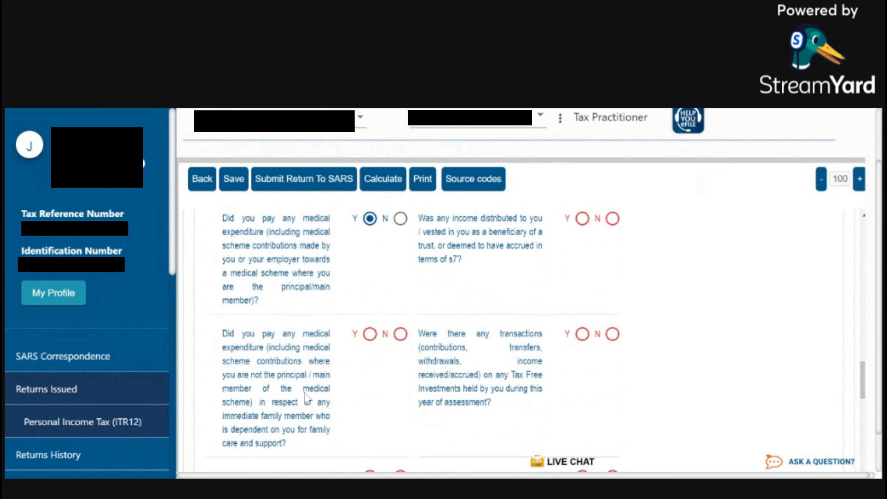
scroll(312, 403, down, 2)
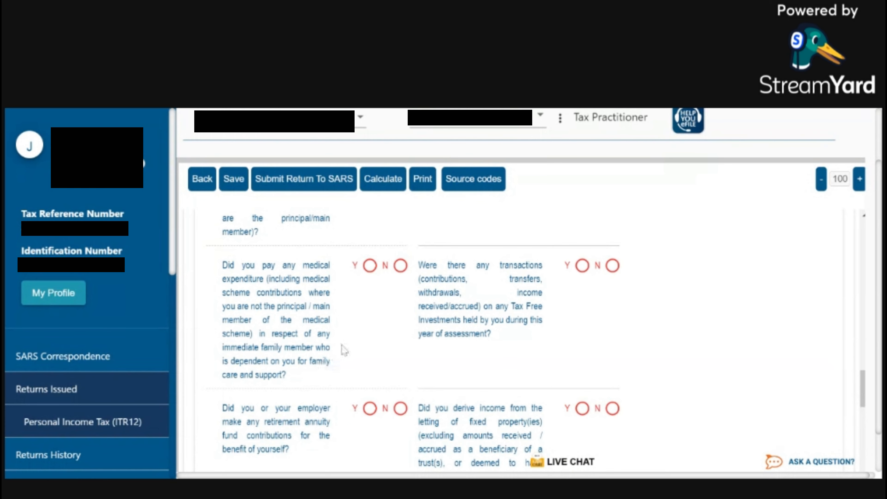
Examine the Standard Questions on retirement annuity and pension contributions, rental income, directorship, Voluntary Disclosure Programme and assets over R50 million
scroll(331, 350, down, 2)
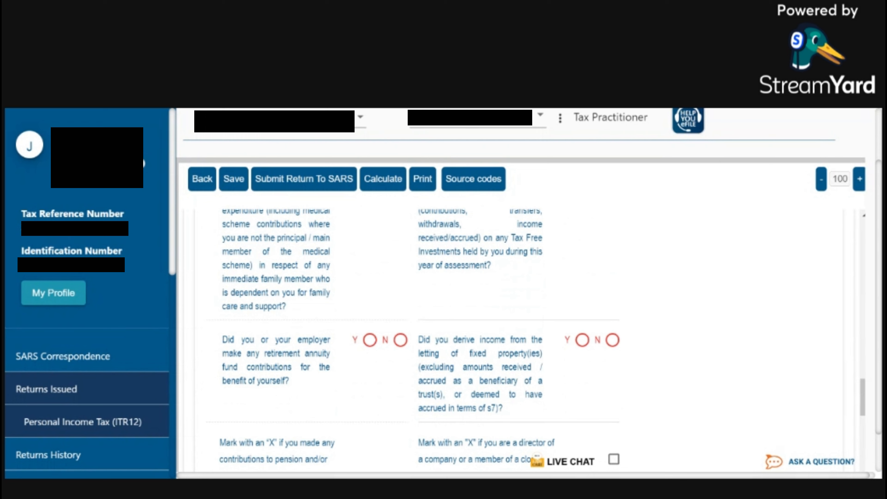
scroll(332, 395, down, 2)
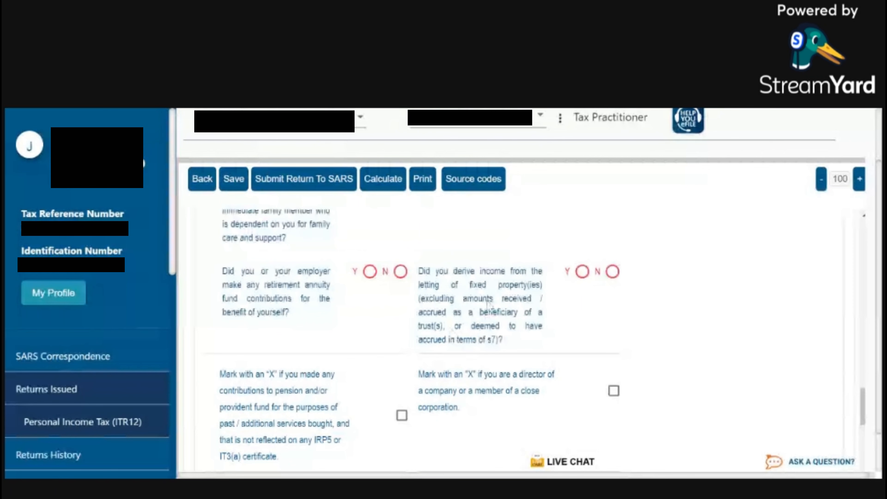
scroll(490, 306, down, 2)
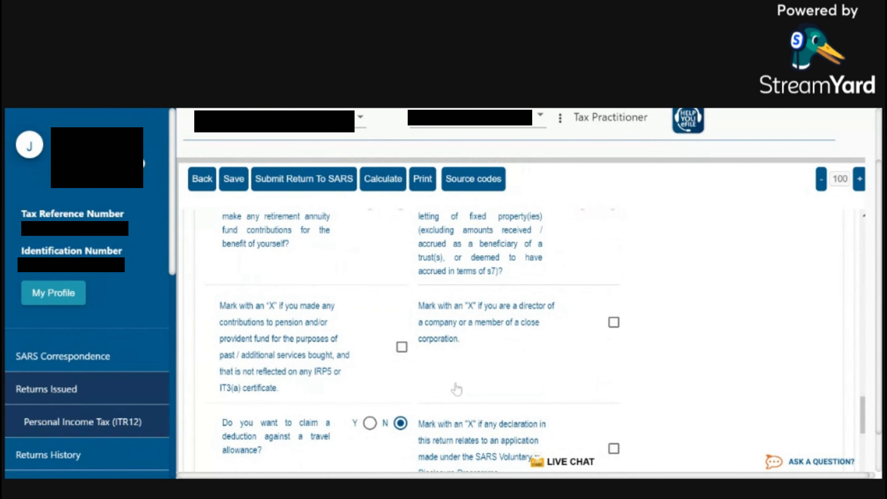
scroll(454, 388, down, 2)
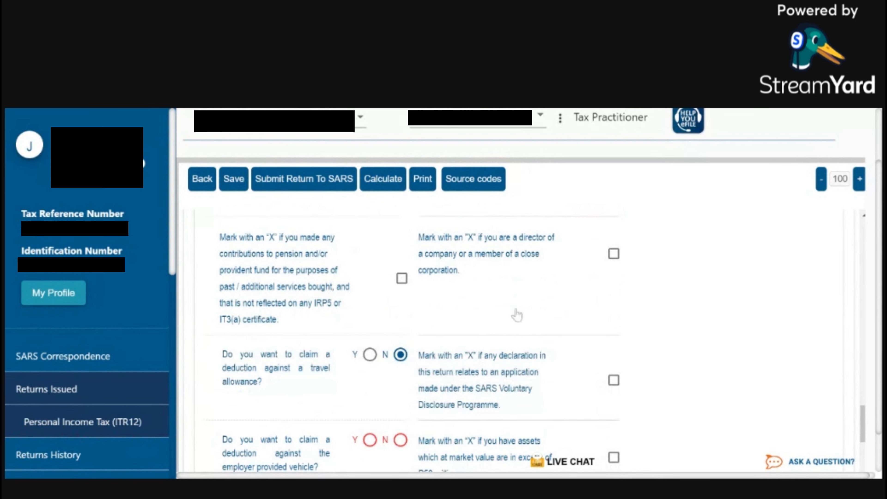
scroll(316, 314, up, 6)
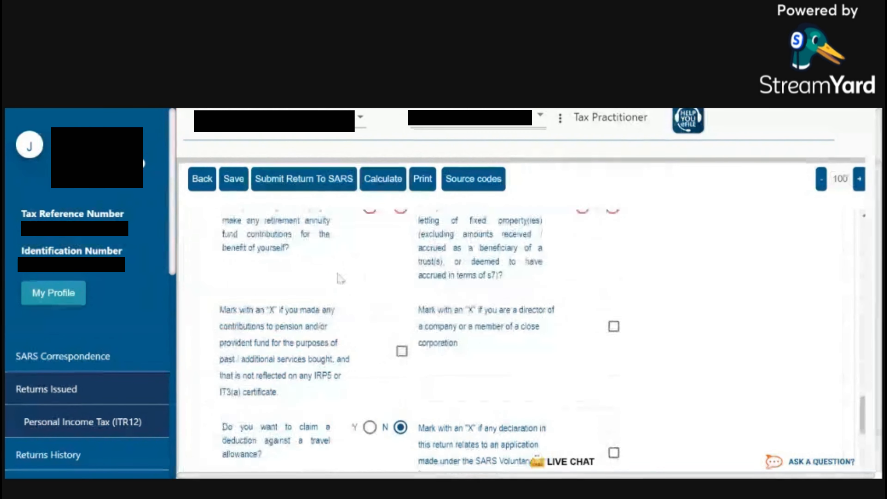
click(401, 339)
scroll(475, 396, down, 4)
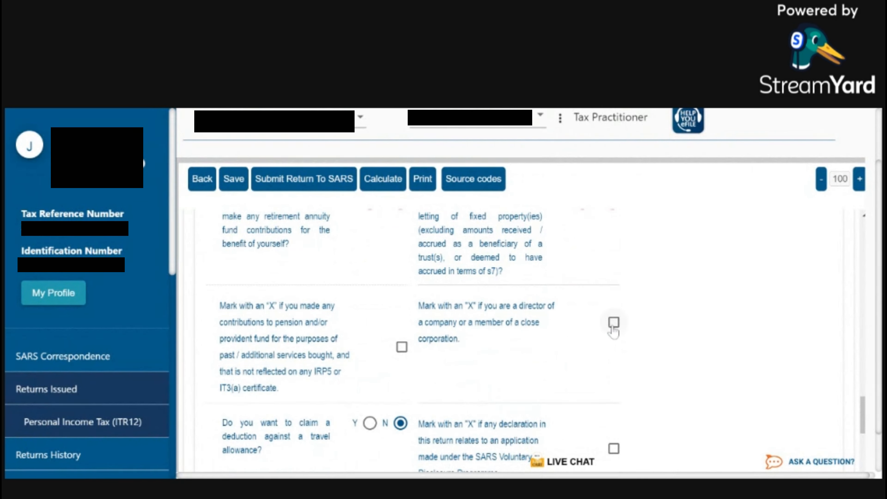
scroll(435, 381, down, 2)
scroll(454, 371, down, 3)
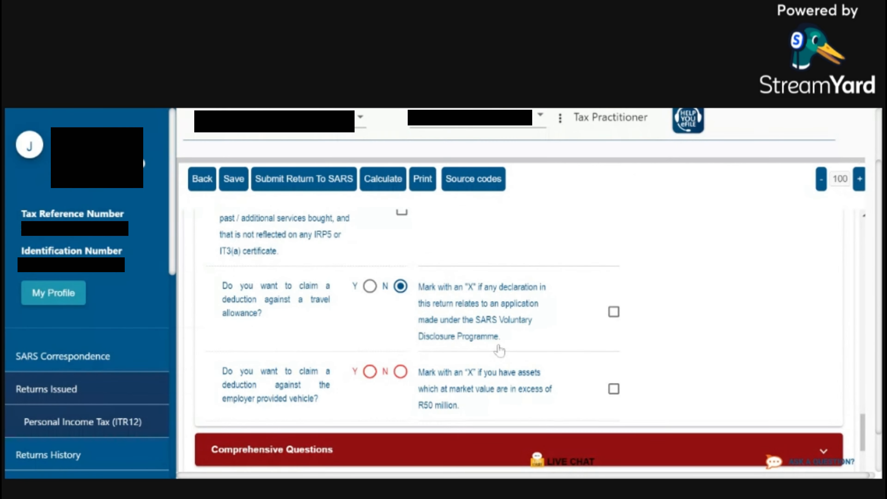
Collapse the Form Wizard section of the 2024 income tax return
scroll(501, 351, up, 10)
scroll(500, 351, up, 8)
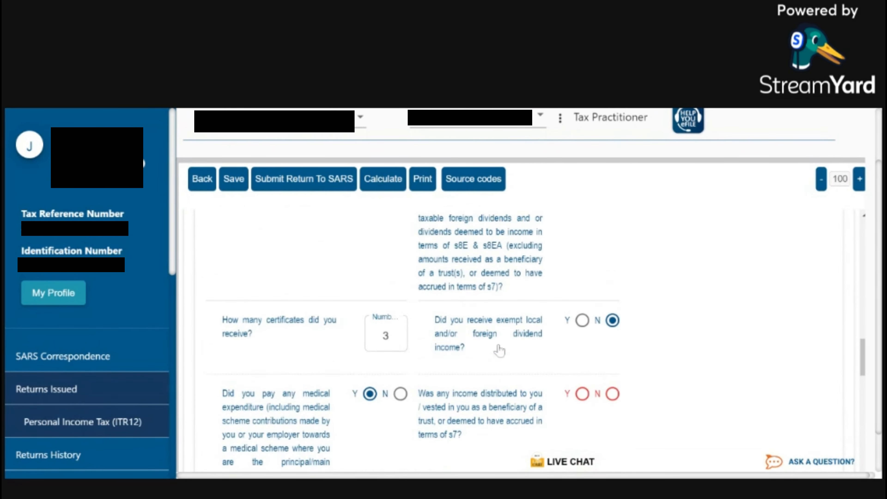
scroll(500, 351, up, 12)
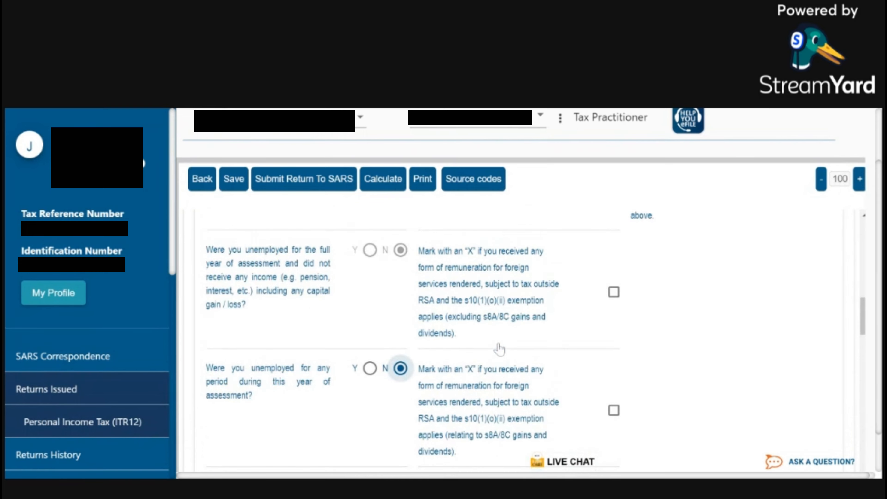
scroll(500, 350, up, 1)
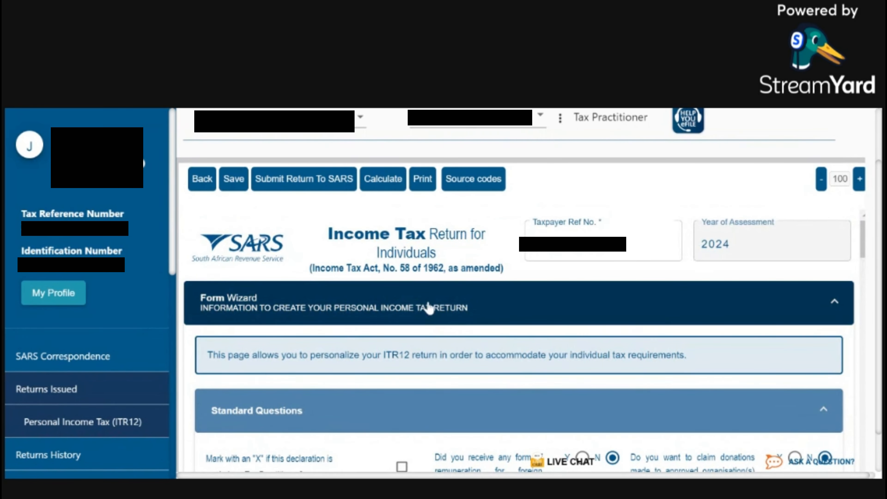
click(430, 307)
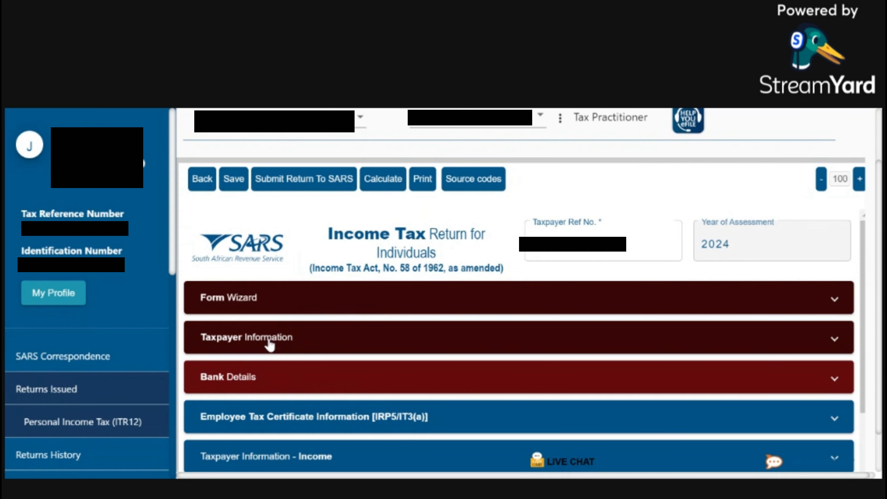
Look over the return's sections from Taxpayer Information and Bank Details to Employee Tax Certificates, Income and Exemptions / Deductions / Rebates
scroll(256, 346, down, 2)
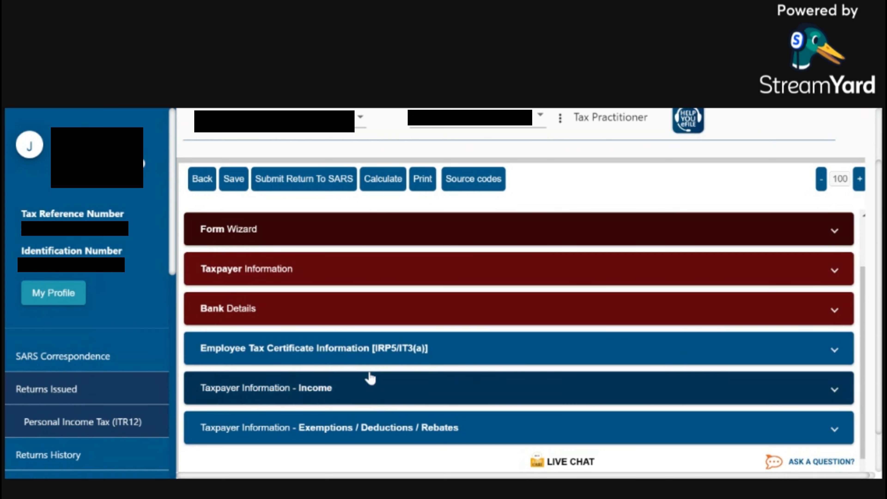
scroll(370, 375, down, 1)
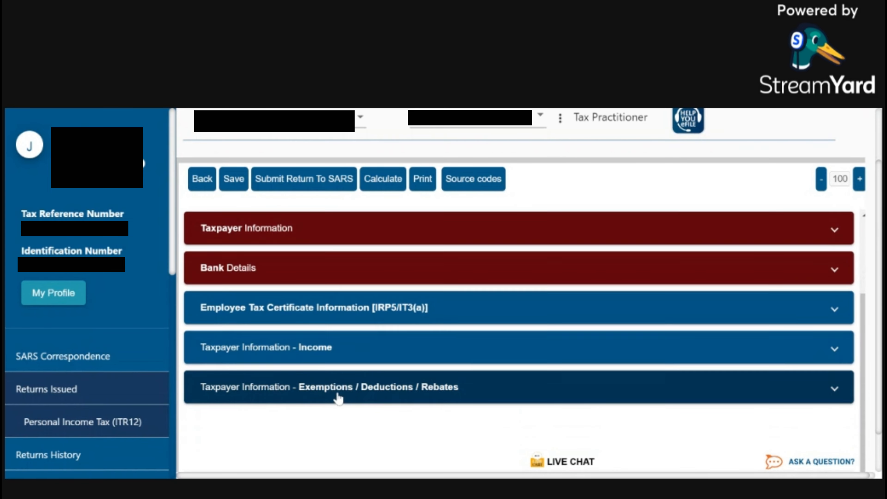
scroll(337, 396, up, 5)
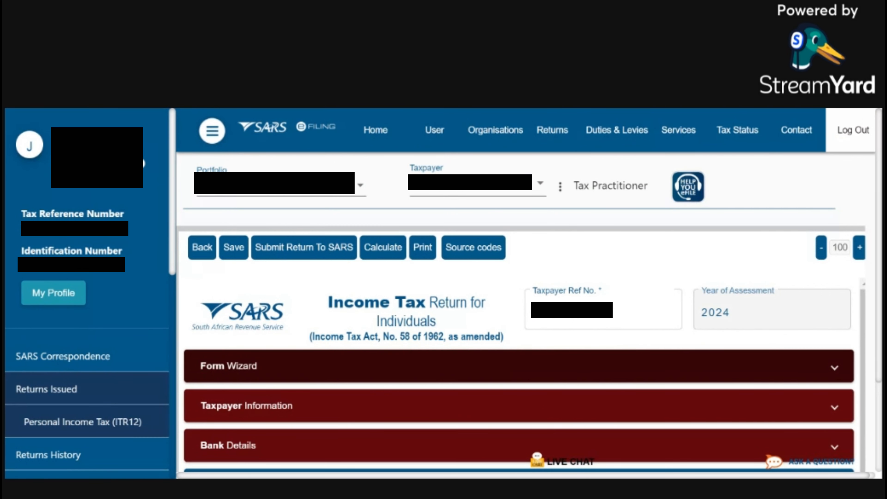
scroll(366, 373, down, 1)
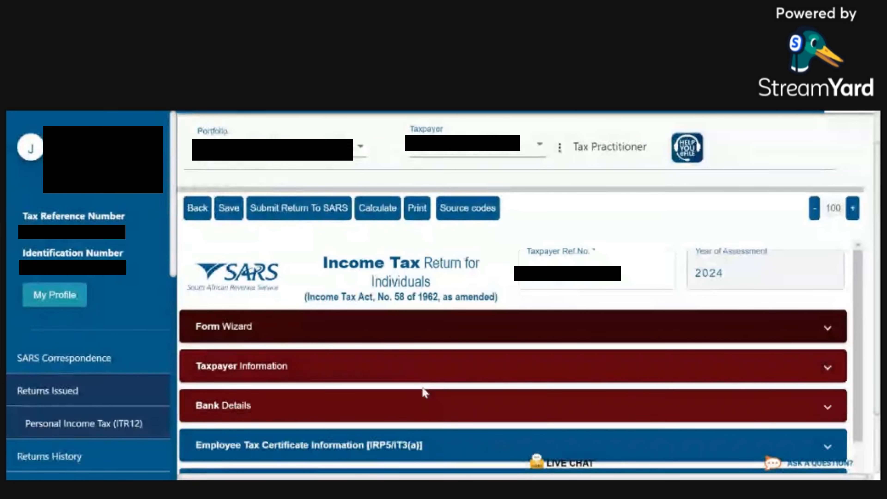
scroll(416, 381, down, 2)
scroll(408, 390, down, 1)
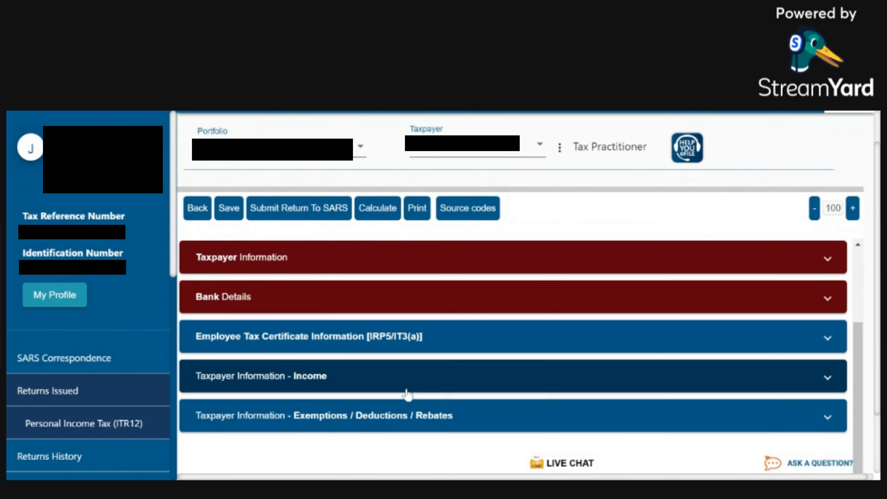
scroll(406, 384, up, 3)
scroll(406, 381, down, 2)
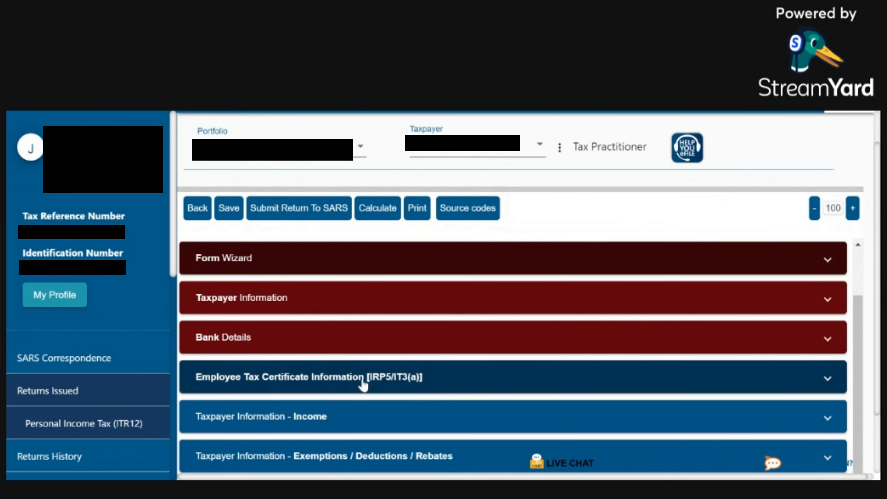
scroll(372, 413, up, 2)
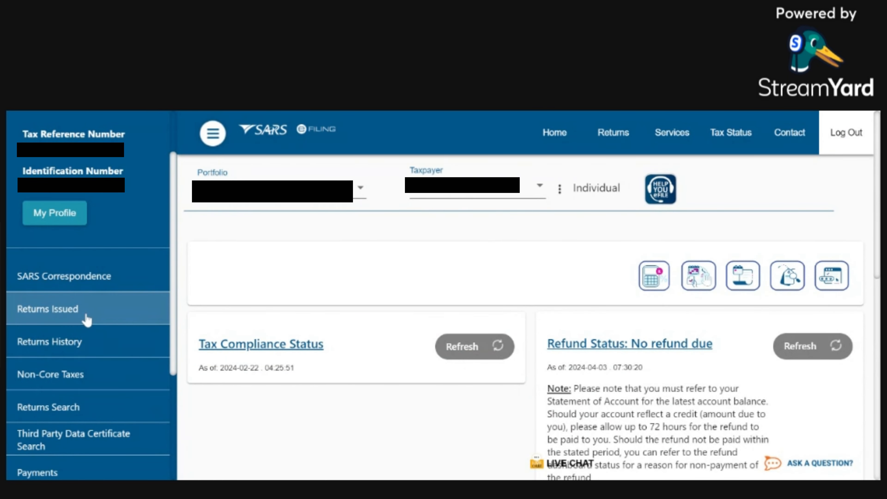
Check the issued ITR12 returns, then open the 2024 ITR12 entry from the returns history and dismiss the Help-You-eFile prompt
click(68, 316)
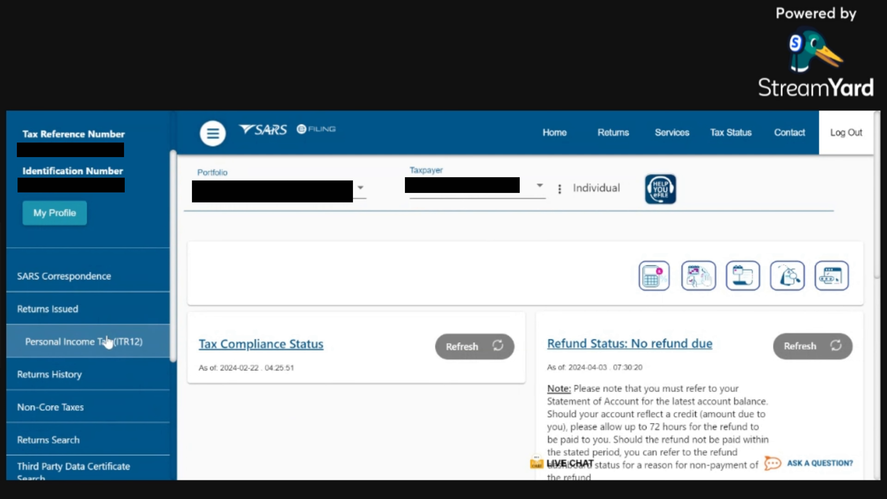
click(83, 346)
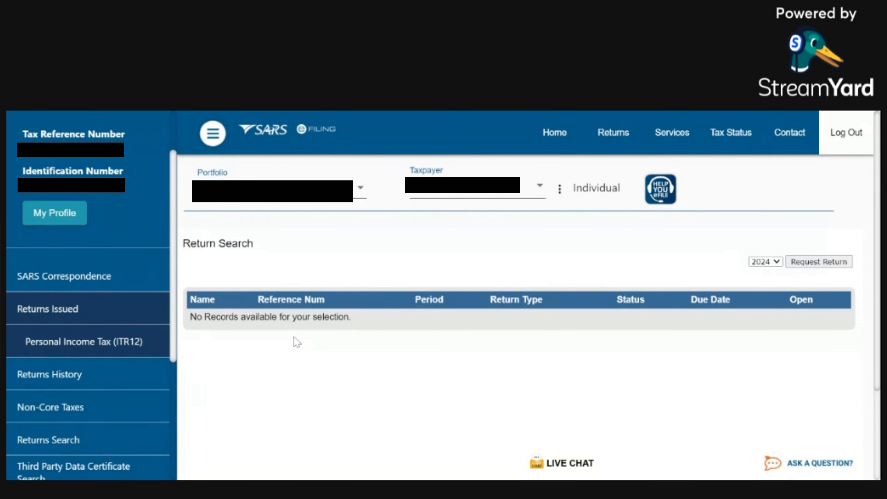
click(72, 381)
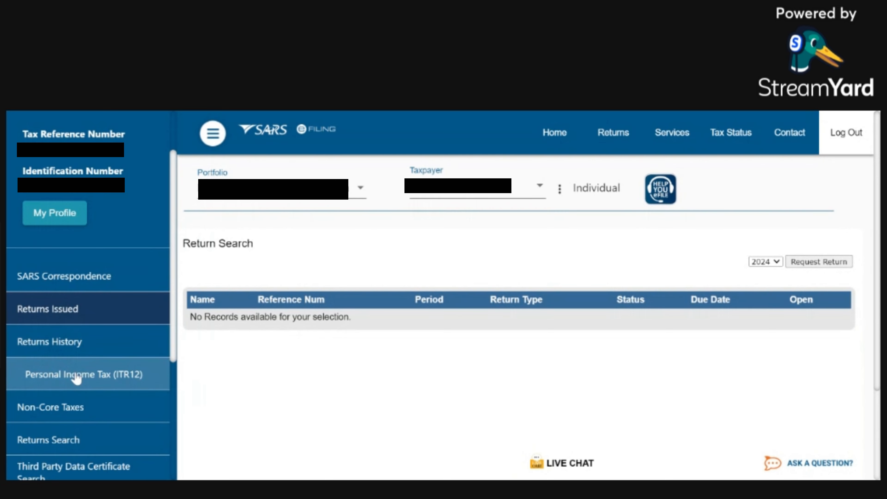
click(77, 379)
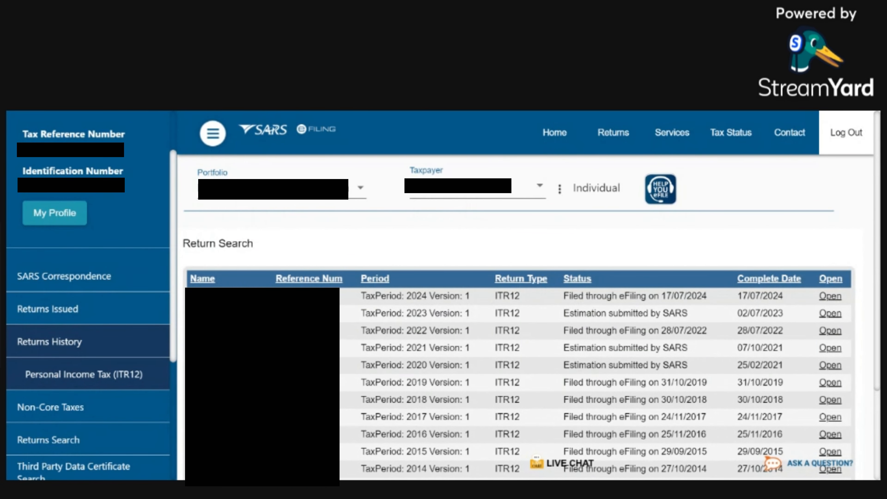
click(830, 297)
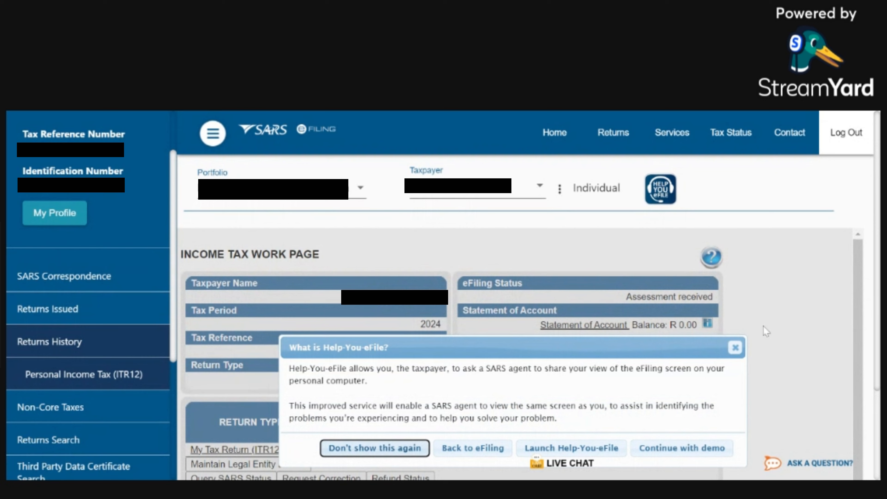
click(735, 348)
Open My Tax Return (ITR12) from the 2024 income tax work page and collapse its Form Wizard
scroll(467, 402, down, 2)
scroll(274, 395, down, 1)
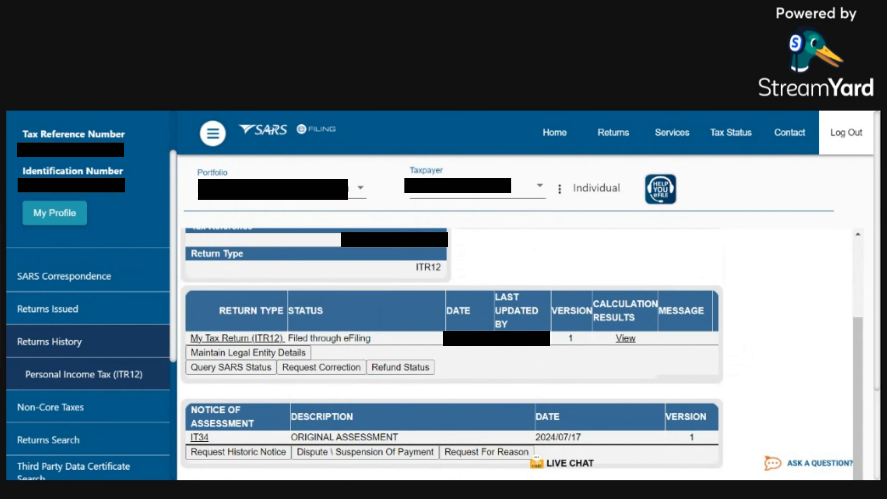
scroll(266, 405, down, 2)
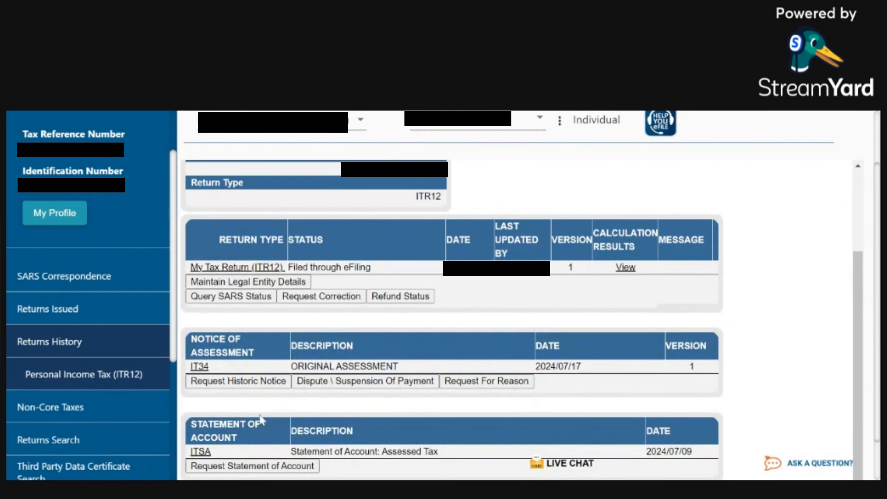
scroll(259, 410, down, 1)
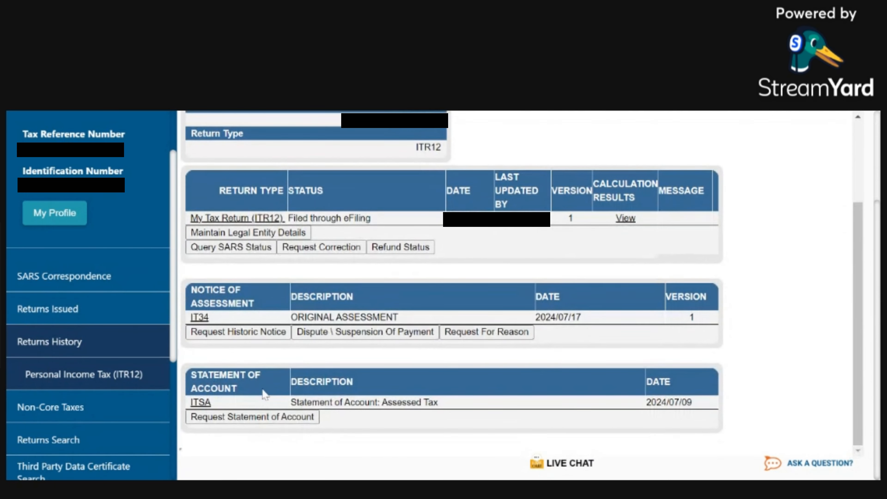
scroll(295, 358, up, 2)
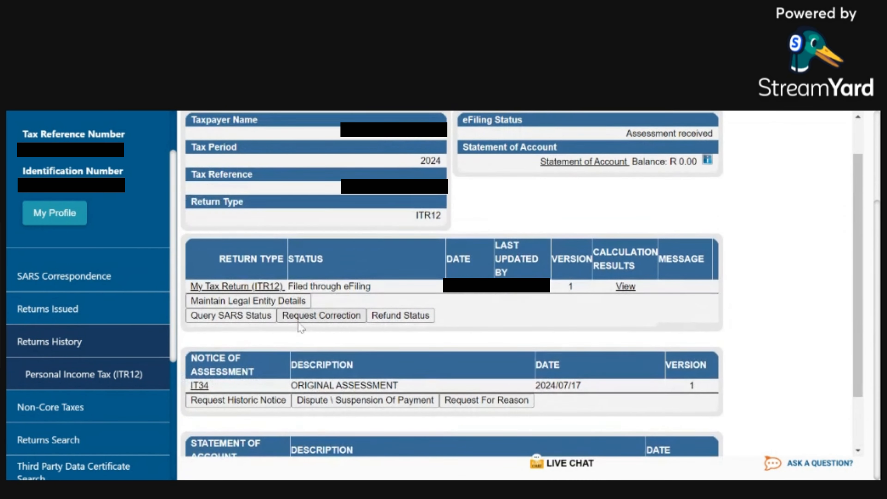
click(243, 288)
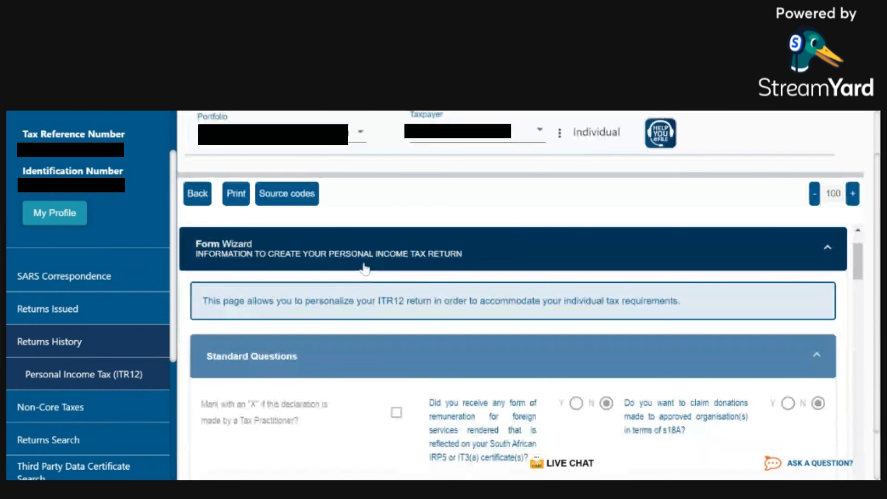
click(366, 266)
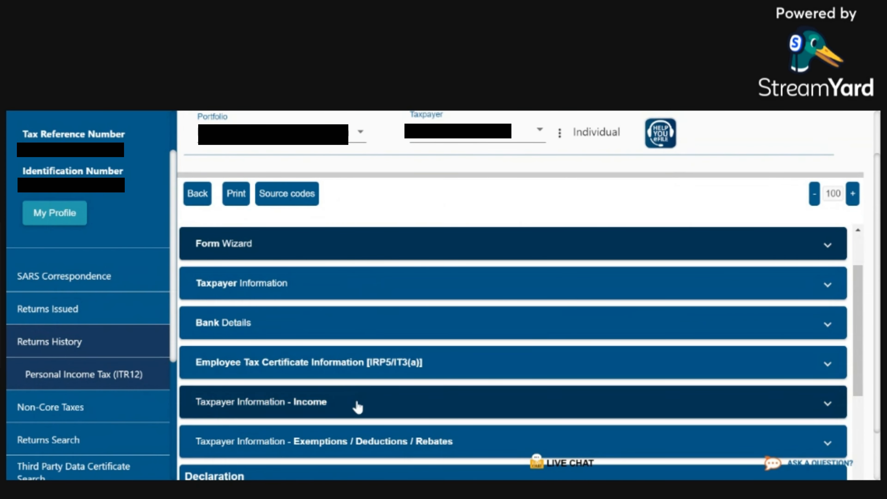
Return from the ITR12 form to the 2024 income tax work page and open the IT34 original assessment notice
scroll(288, 262, up, 2)
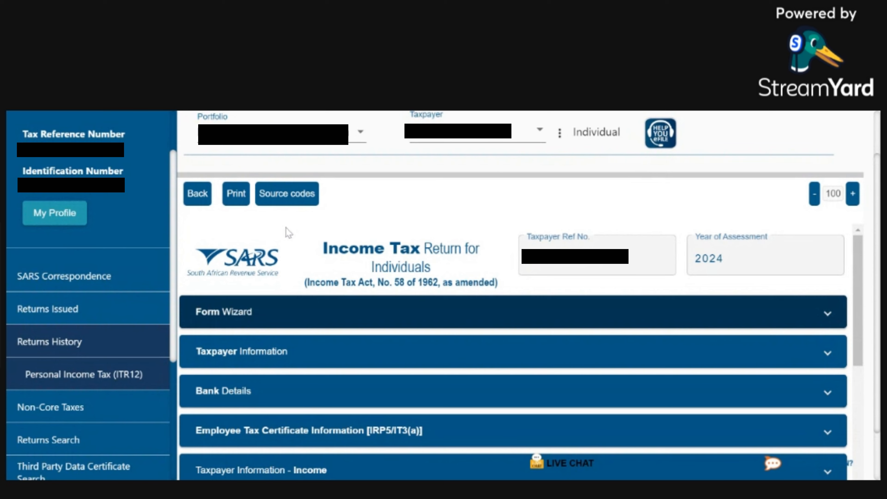
click(198, 194)
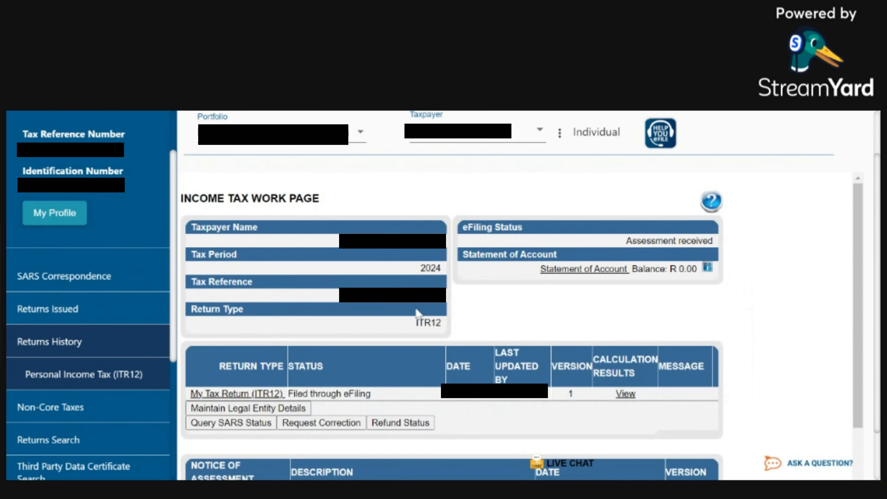
scroll(417, 311, down, 2)
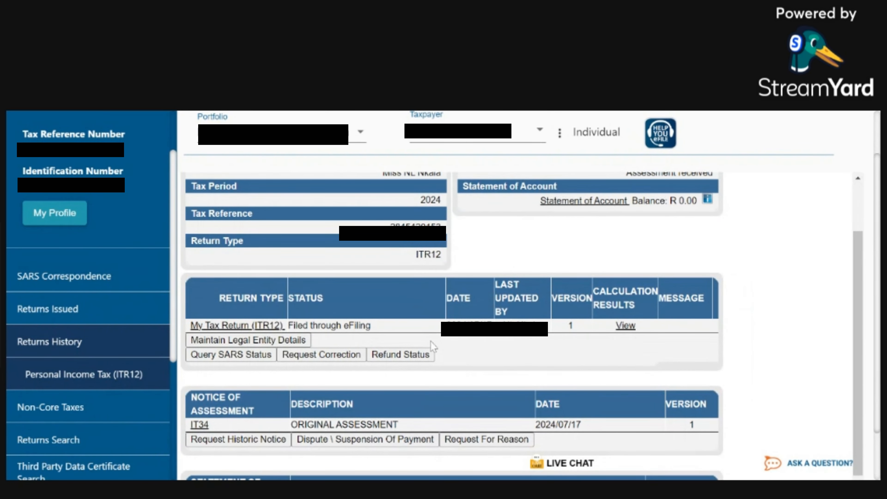
scroll(434, 346, down, 1)
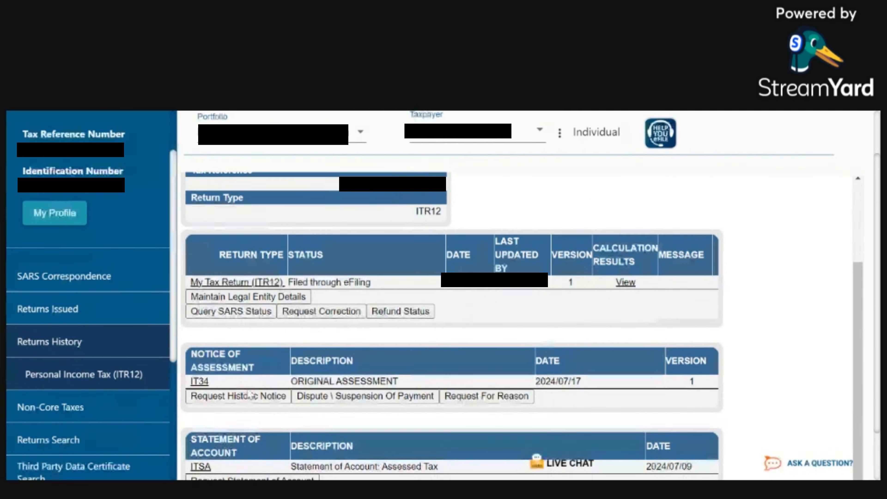
click(200, 383)
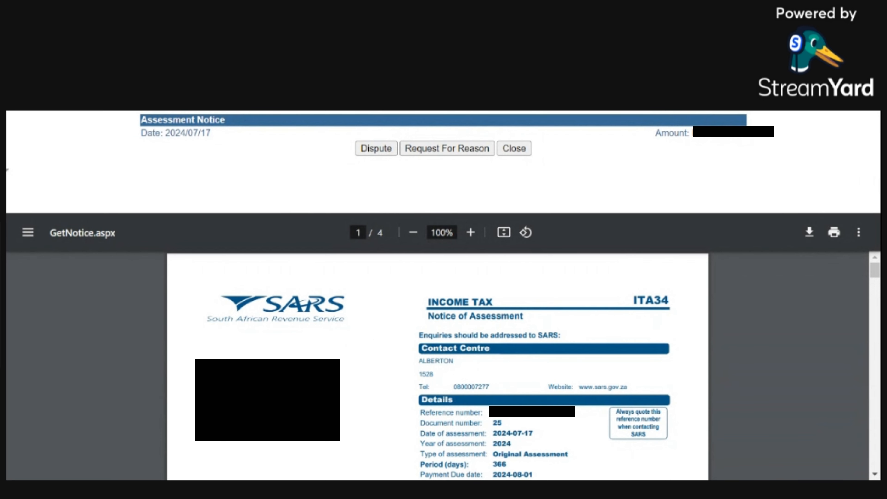
Review the ITA34 notice's assessment details, balance of account, compliance information and assessment summary, highlighting the refundable amount's description
scroll(338, 387, down, 2)
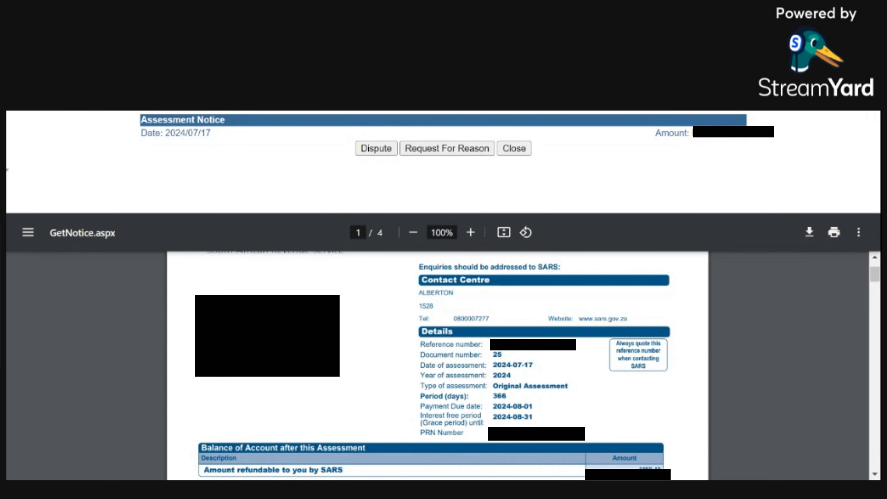
scroll(458, 383, down, 2)
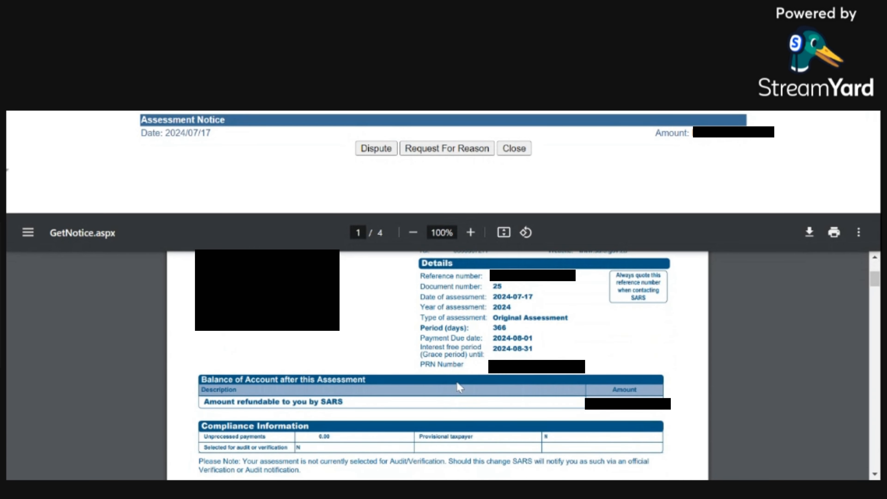
scroll(416, 397, down, 2)
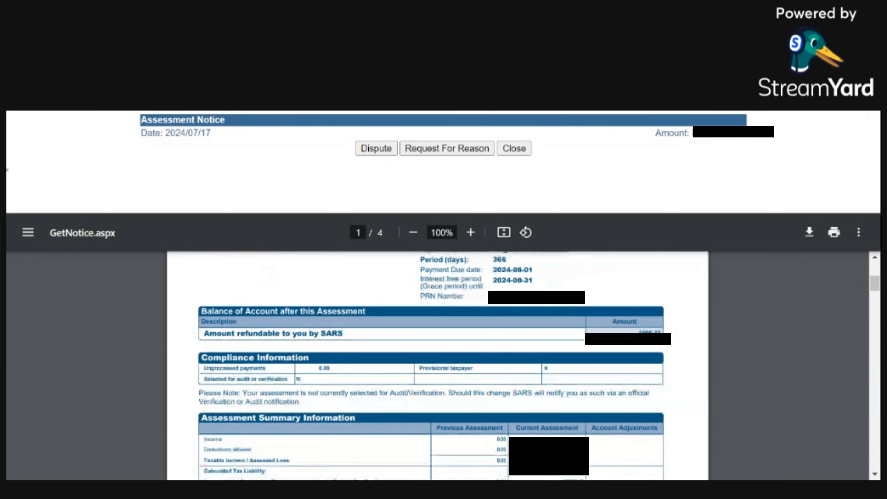
drag(204, 334, 320, 334)
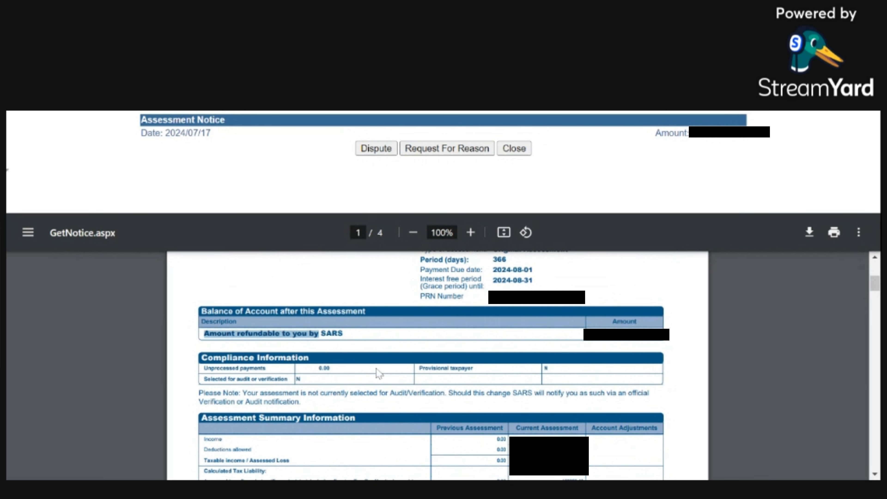
scroll(343, 371, down, 3)
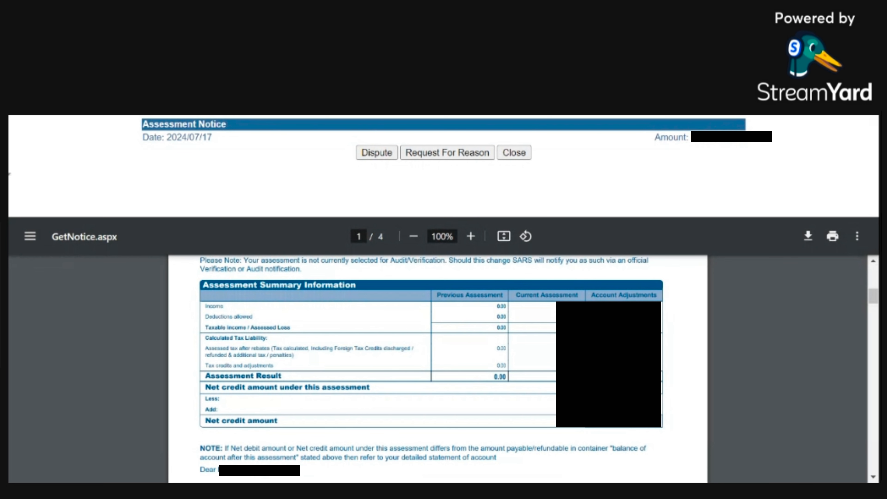
scroll(540, 338, up, 5)
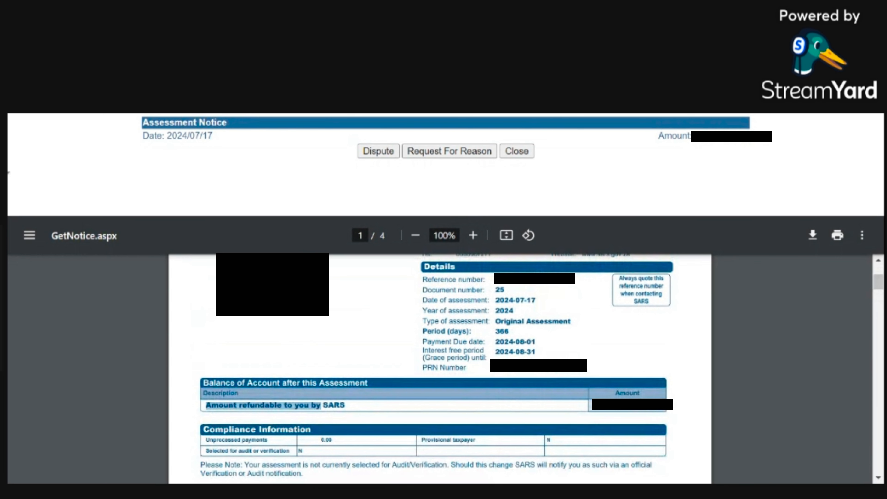
scroll(440, 367, down, 5)
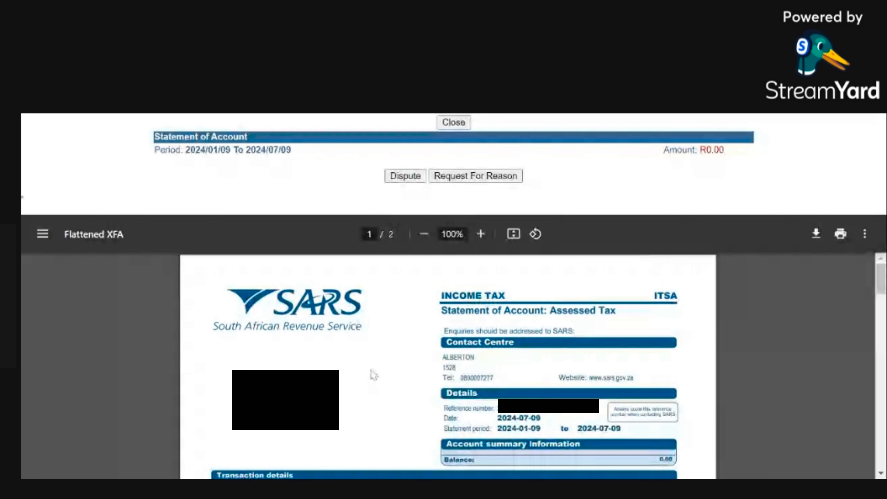
Review the ITSA statement of account from the account summary and transaction details through compliance information to the payment advice
scroll(374, 375, down, 4)
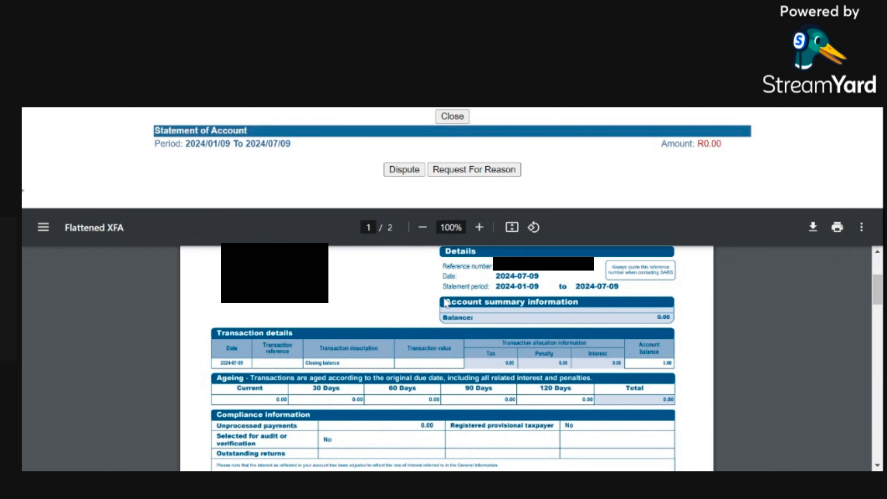
scroll(326, 417, down, 5)
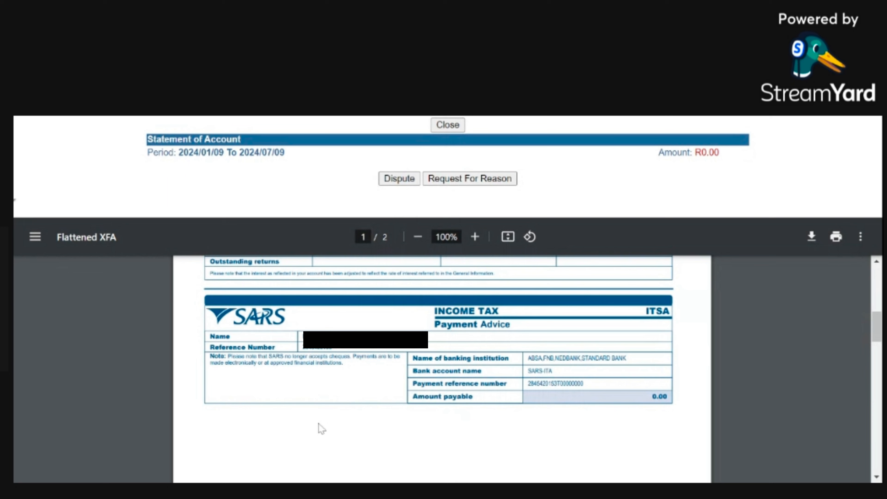